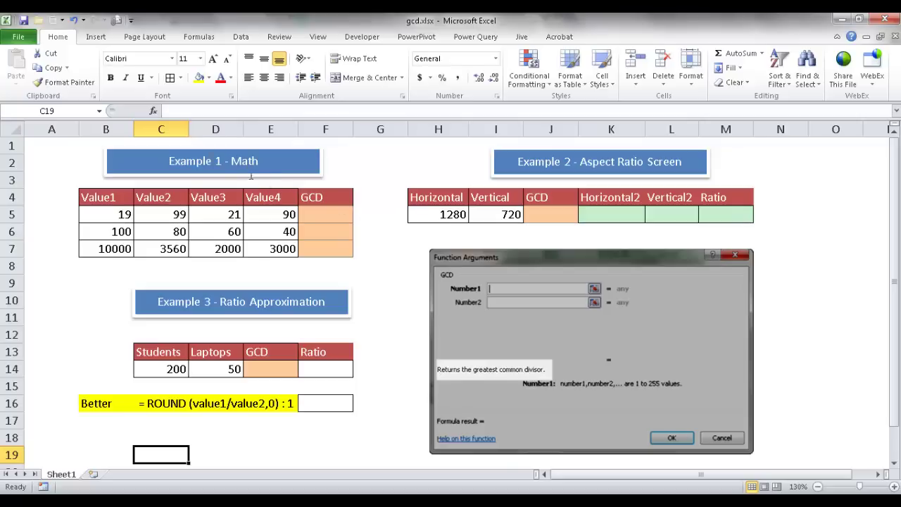
# Enter a GCD formula in F5 that takes B5, C5, D5 and E5 as its four separate arguments
pyautogui.click(316, 215)
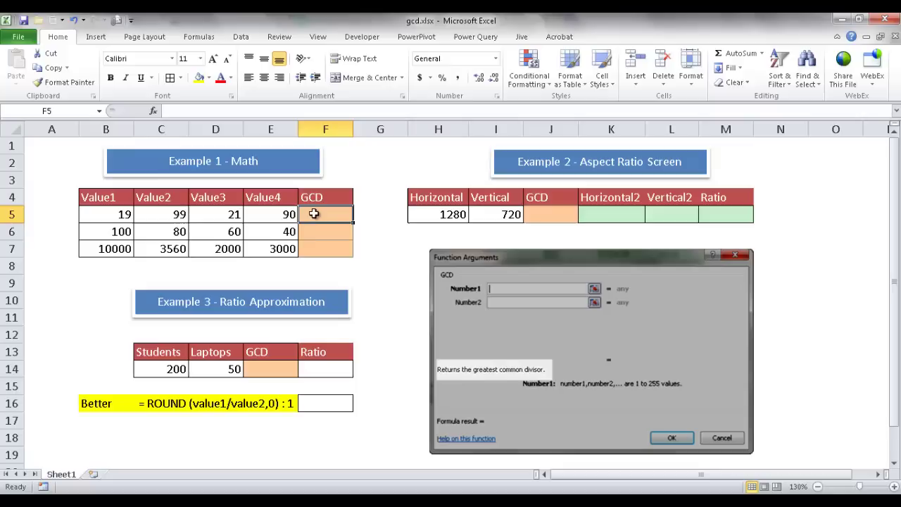
pyautogui.write('=gcd(')
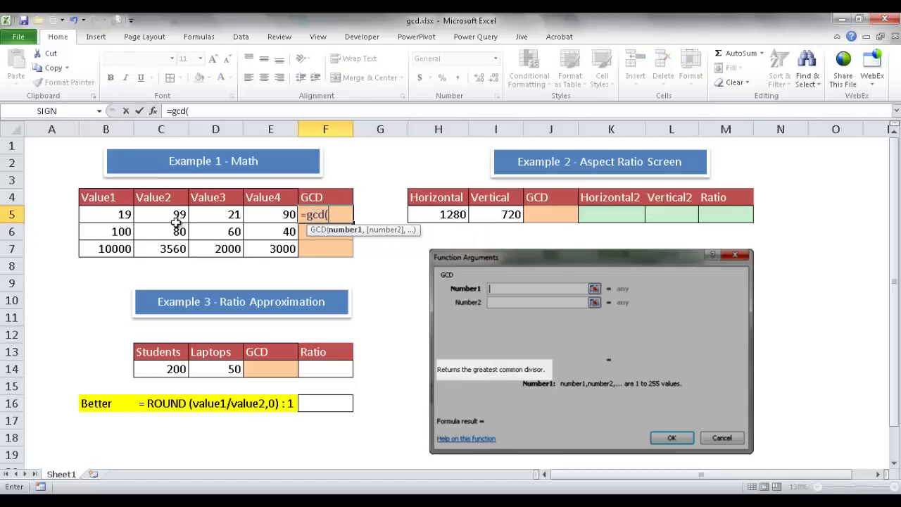
pyautogui.click(113, 215)
pyautogui.write(',')
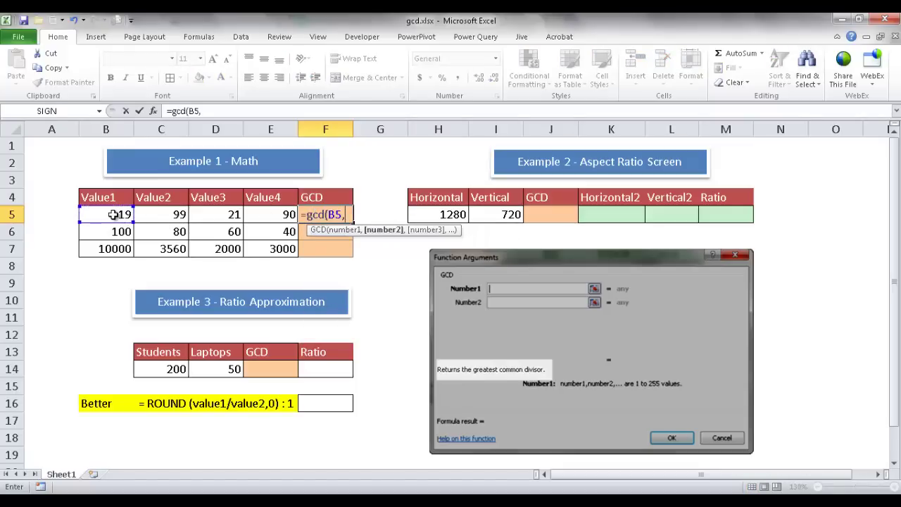
pyautogui.click(179, 219)
pyautogui.write(',')
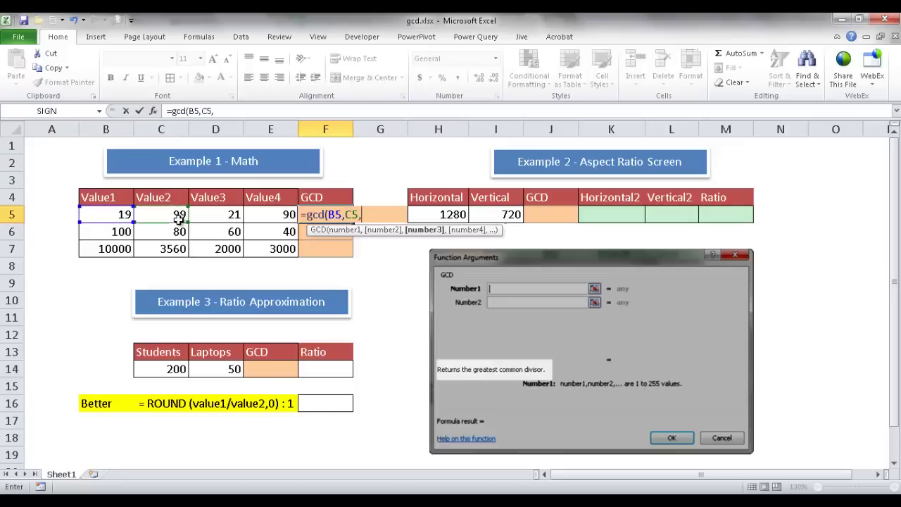
pyautogui.click(208, 217)
pyautogui.write(',')
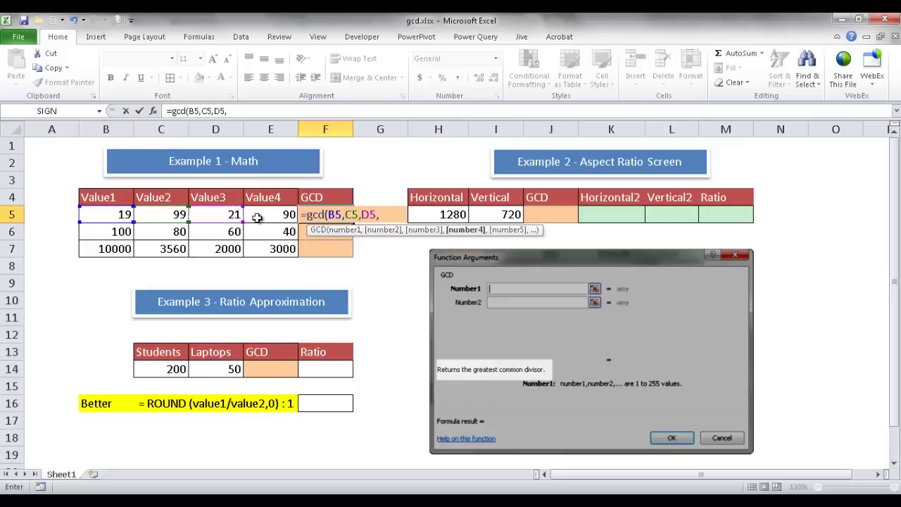
pyautogui.click(265, 223)
pyautogui.write(')')
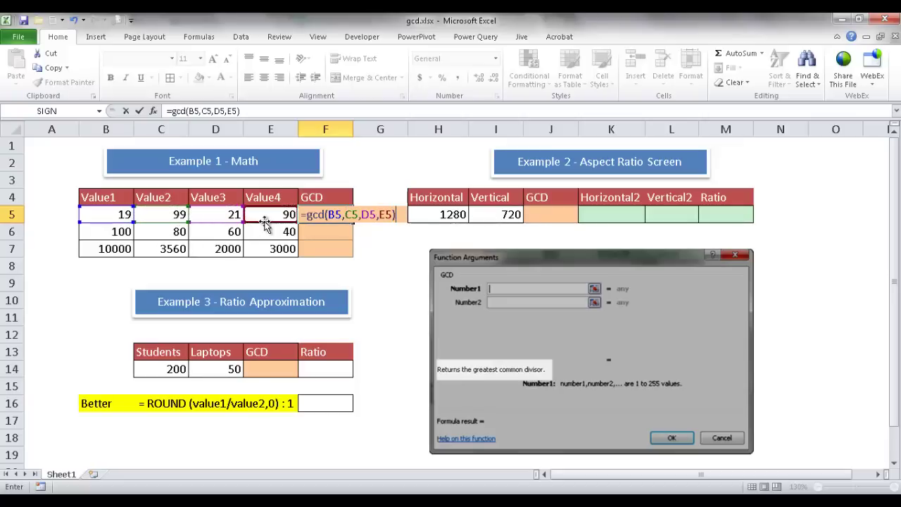
pyautogui.press('Return')
pyautogui.press('Up')
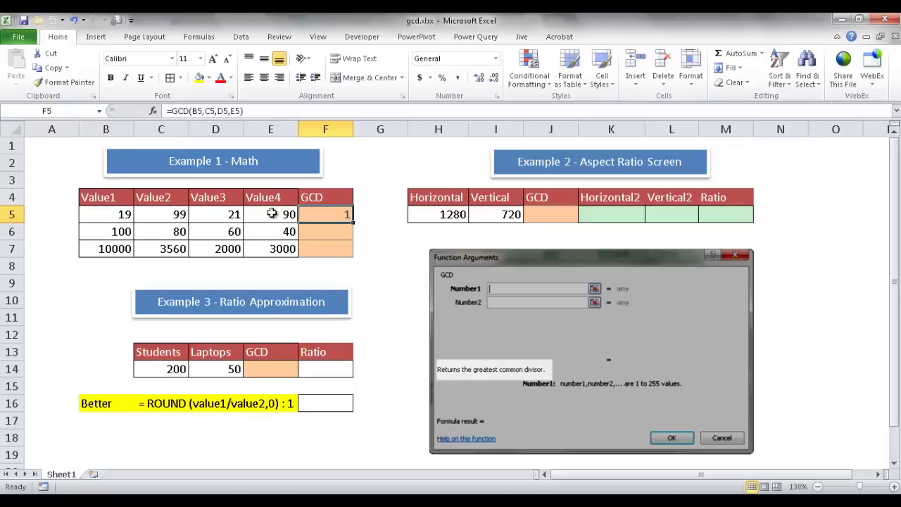
# Fill the GCD formula from F5 down to F6 to cover the second row of Example 1 values
pyautogui.press('Down')
pyautogui.click(130, 232)
pyautogui.click(161, 232)
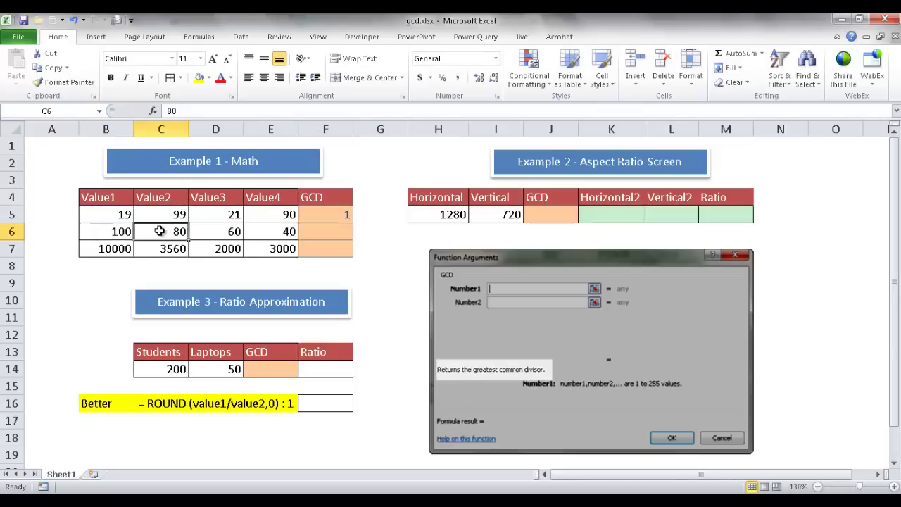
pyautogui.click(202, 232)
pyautogui.click(269, 231)
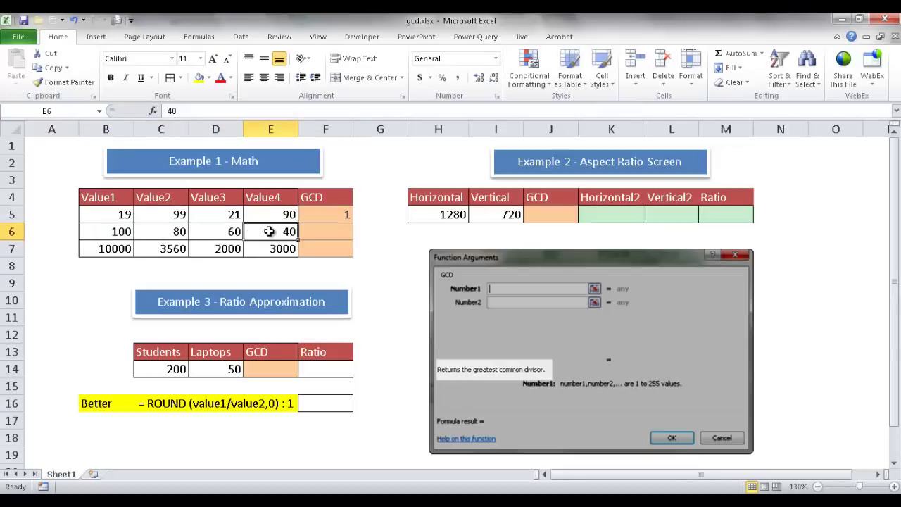
pyautogui.click(319, 229)
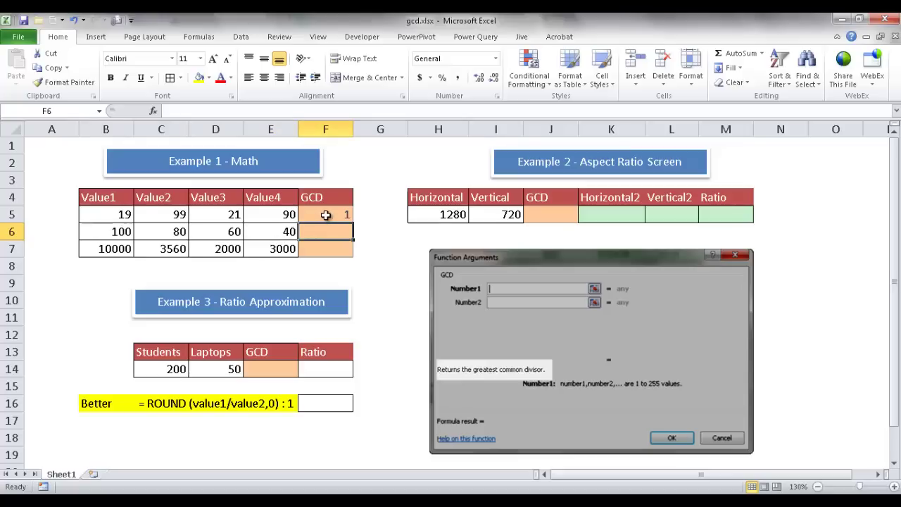
pyautogui.click(331, 214)
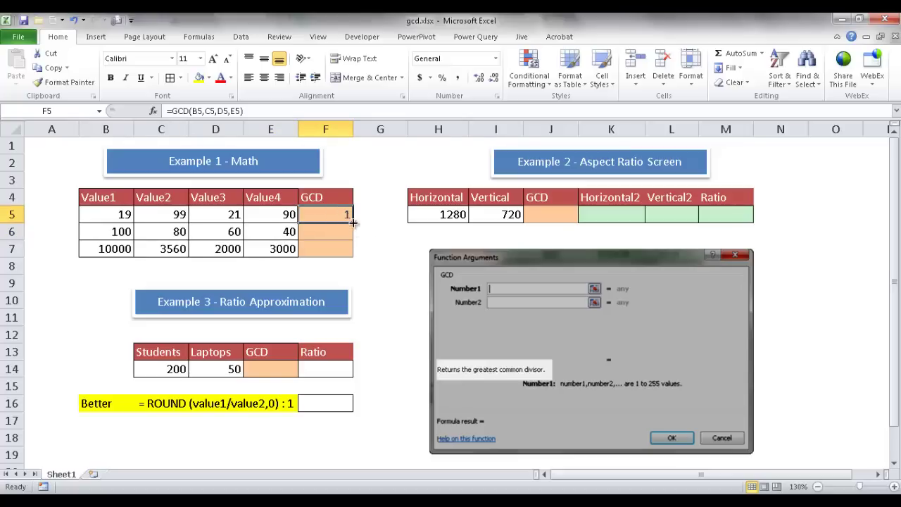
pyautogui.moveTo(351, 222); pyautogui.dragTo(353, 235)
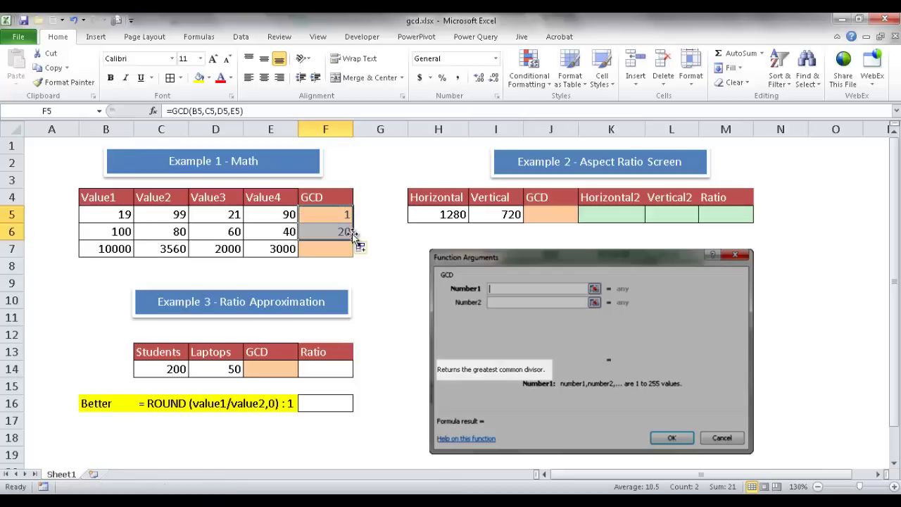
# Review the values in row 6 and extend its GCD formula from F6 down to F7
pyautogui.click(318, 233)
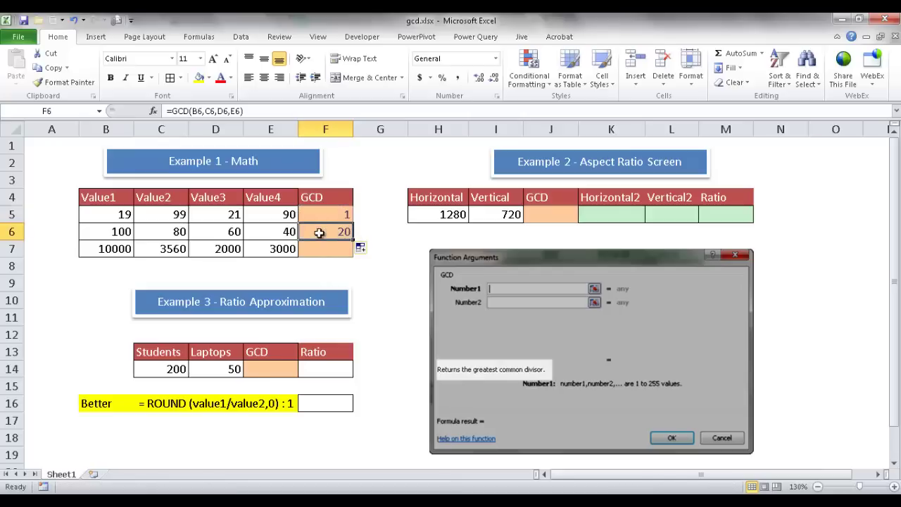
pyautogui.click(283, 233)
pyautogui.click(224, 232)
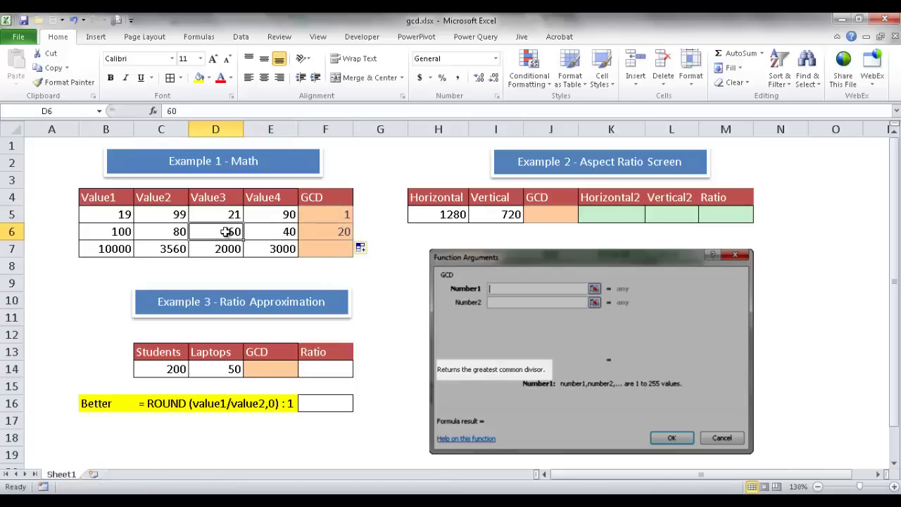
pyautogui.click(329, 231)
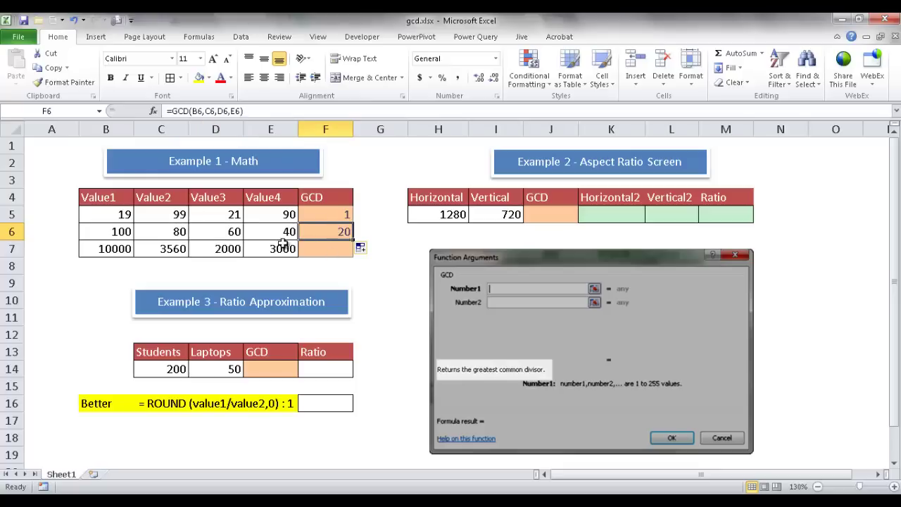
pyautogui.moveTo(348, 234); pyautogui.dragTo(347, 252)
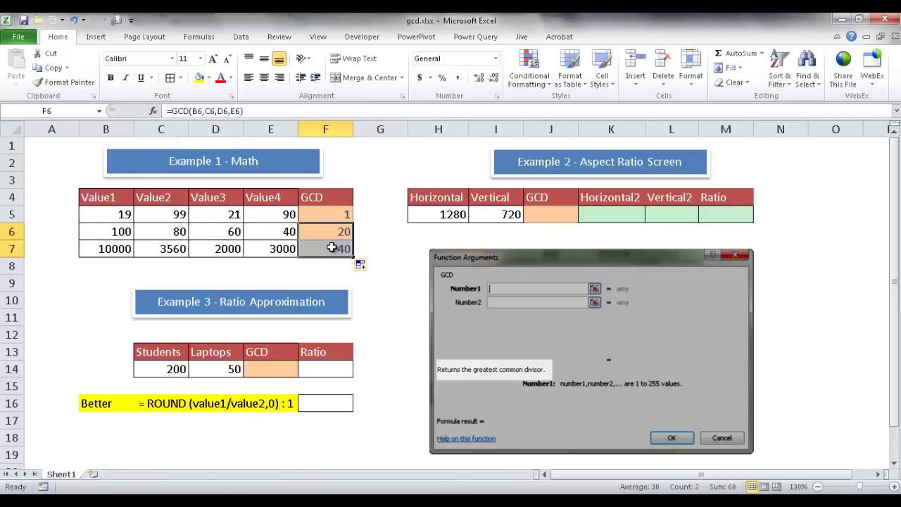
pyautogui.click(340, 248)
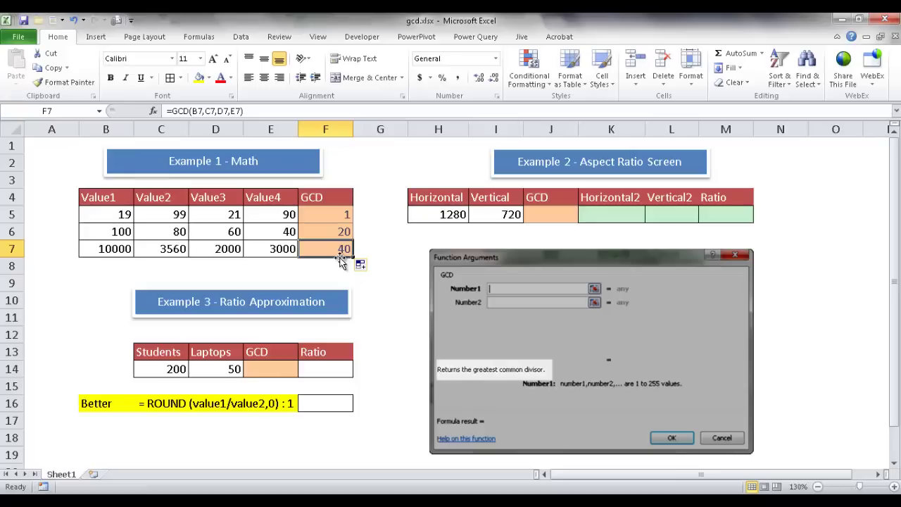
# Examine the Horizontal and Vertical screen resolution values in H5 and I5 of the Aspect Ratio example
pyautogui.click(791, 180)
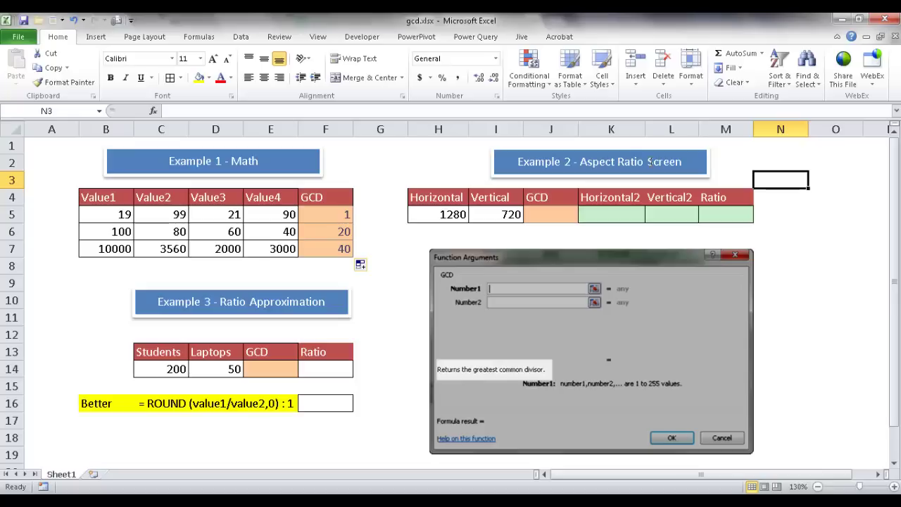
pyautogui.click(459, 214)
pyautogui.click(486, 213)
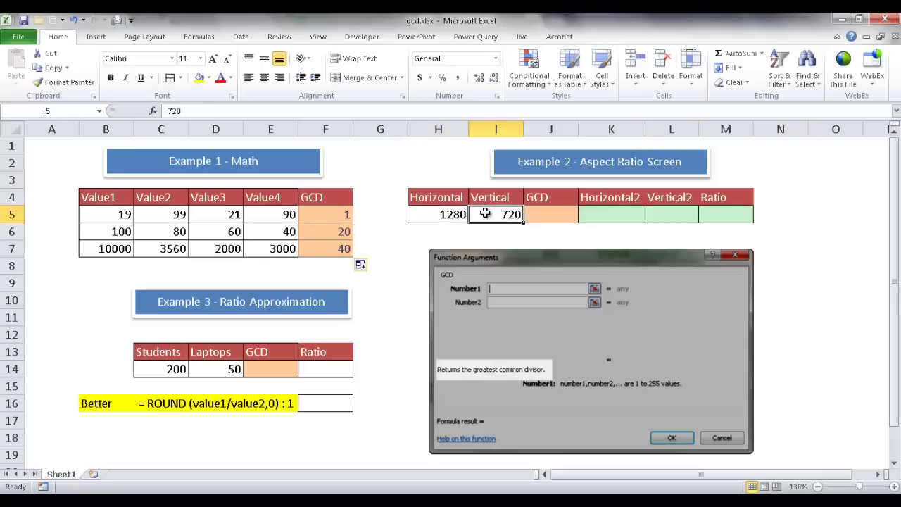
pyautogui.click(456, 214)
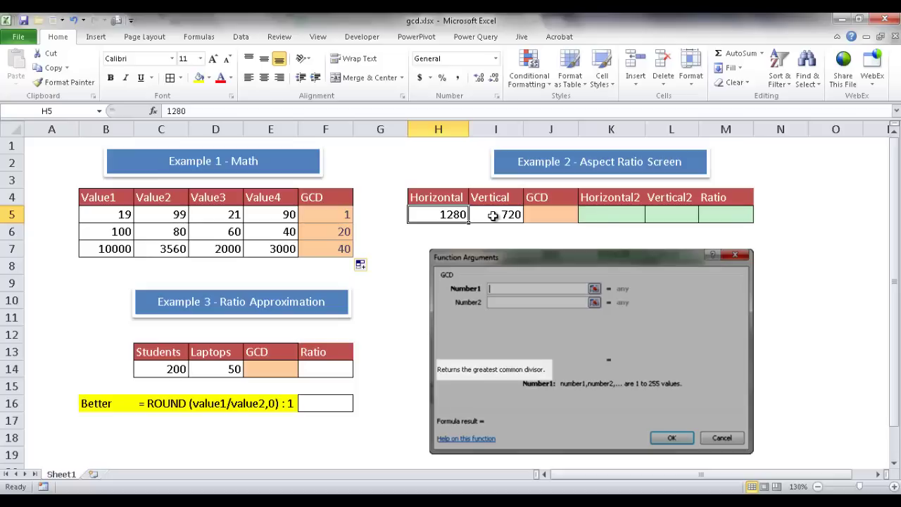
pyautogui.click(491, 215)
pyautogui.click(459, 214)
pyautogui.click(486, 214)
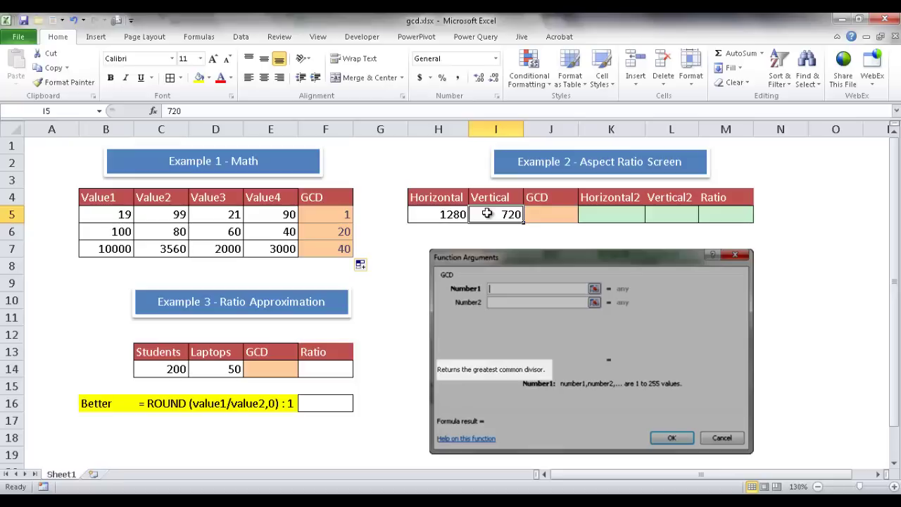
pyautogui.click(456, 214)
pyautogui.click(491, 214)
# Enter the formula =GCD(H5,I5) in J5 to get the greatest common divisor of the screen dimensions
pyautogui.click(549, 214)
pyautogui.write('=gcd')
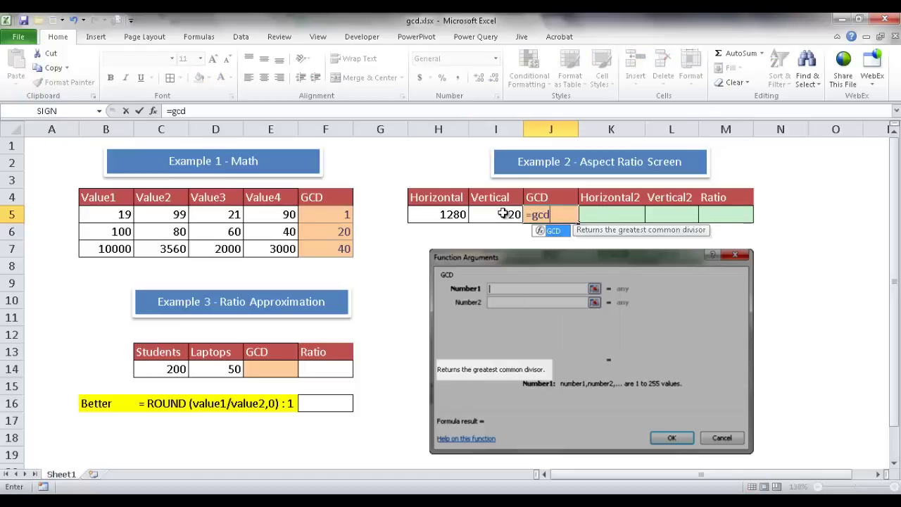
pyautogui.write('(')
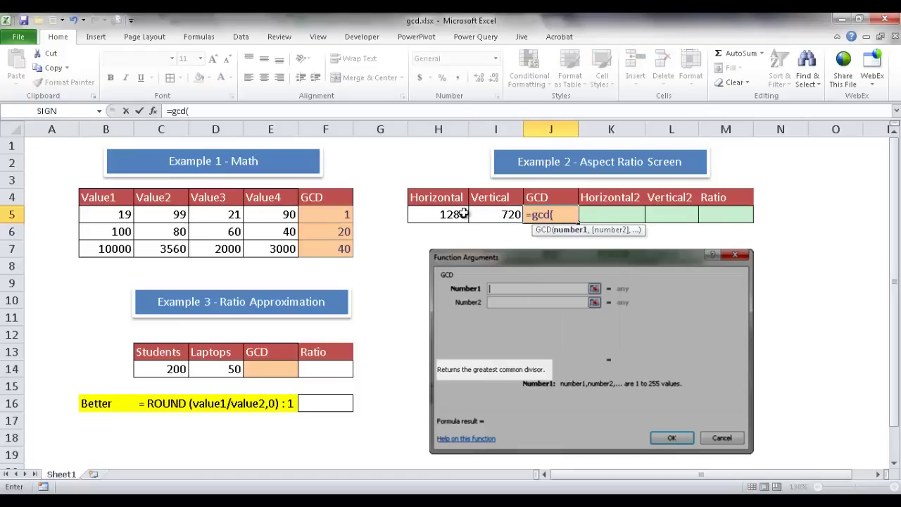
pyautogui.click(449, 214)
pyautogui.write(',')
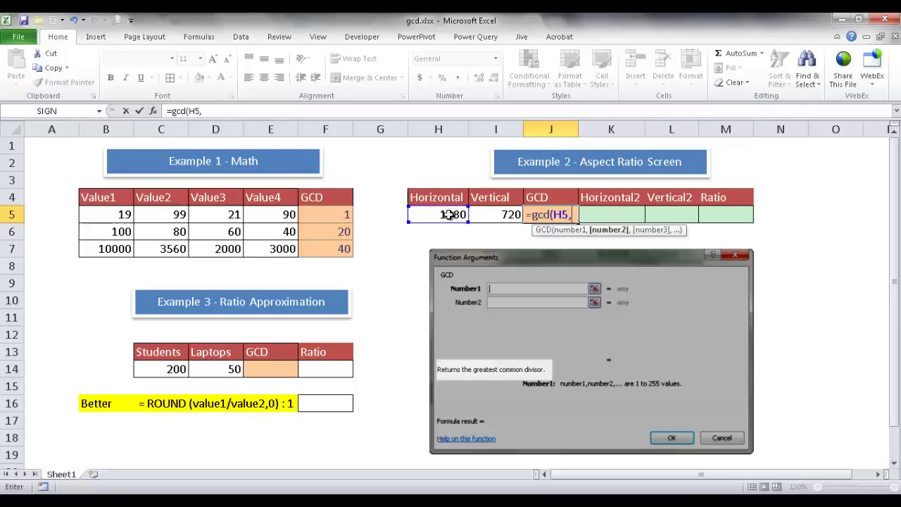
pyautogui.click(491, 215)
pyautogui.write(')')
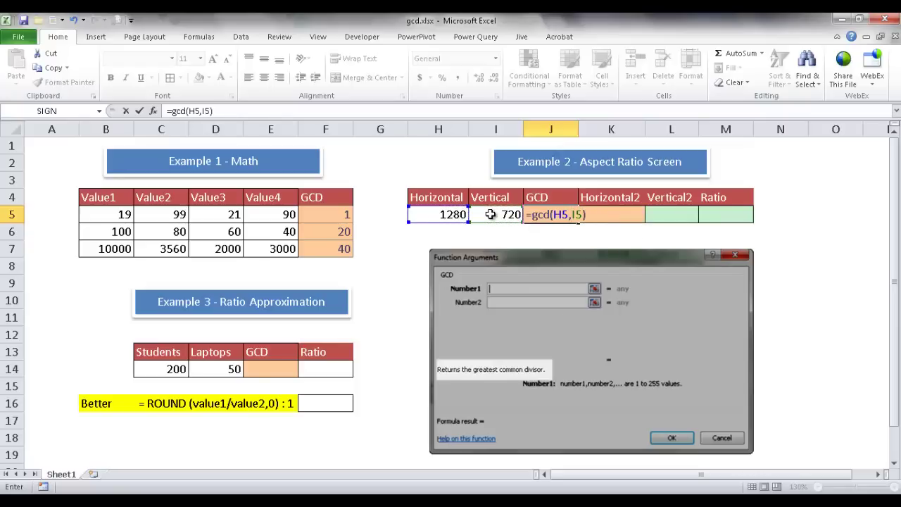
pyautogui.press('Return')
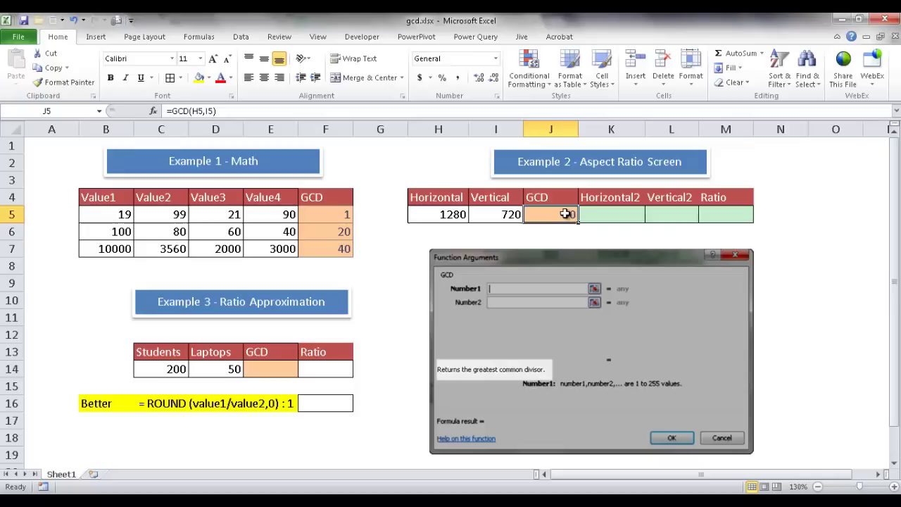
# Calculate Horizontal2 in K5 by dividing the horizontal resolution by the GCD with =H5/J5
pyautogui.click(610, 212)
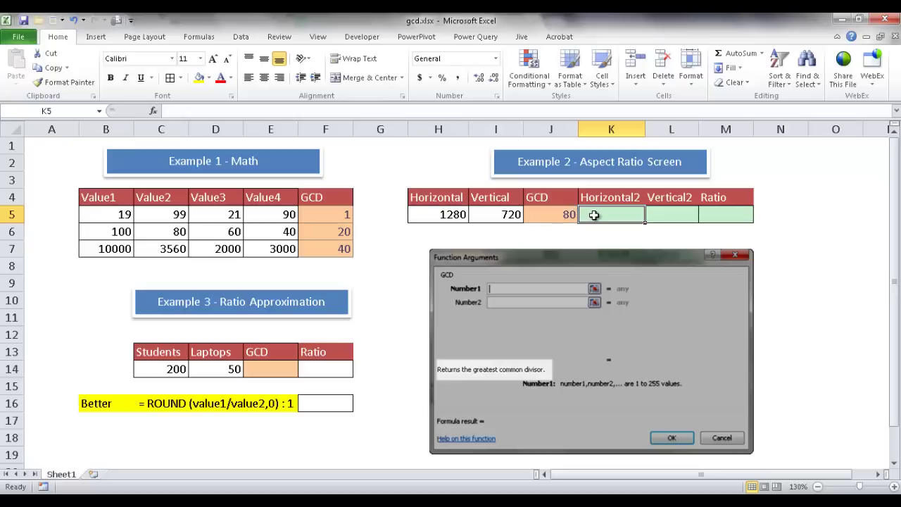
pyautogui.write('=')
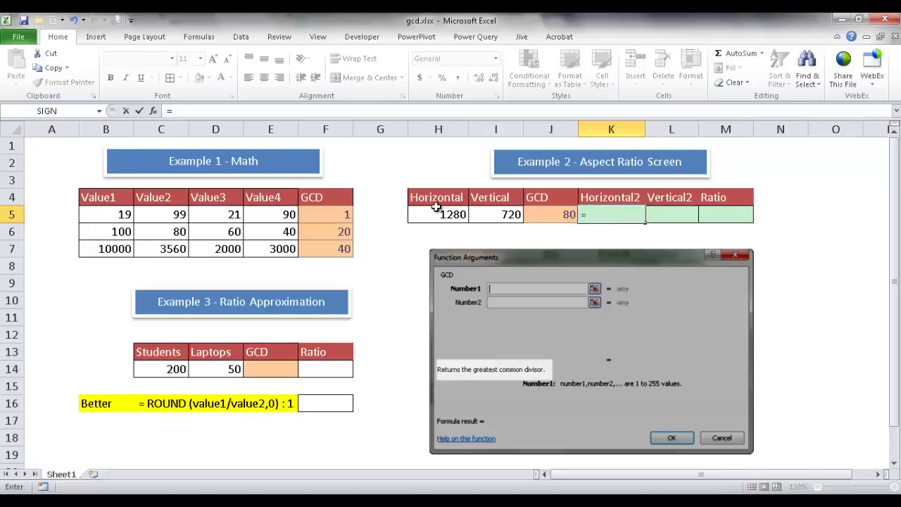
pyautogui.click(433, 218)
pyautogui.write('/')
pyautogui.click(557, 217)
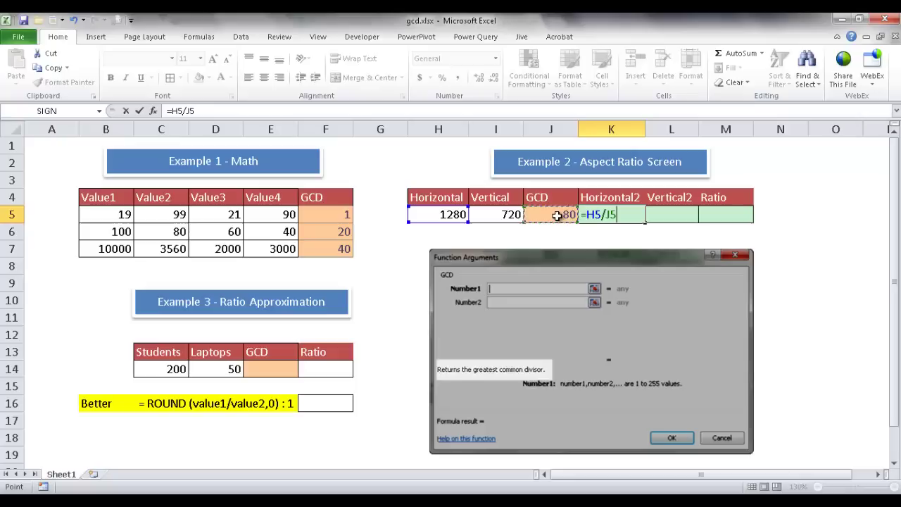
pyautogui.press('Return')
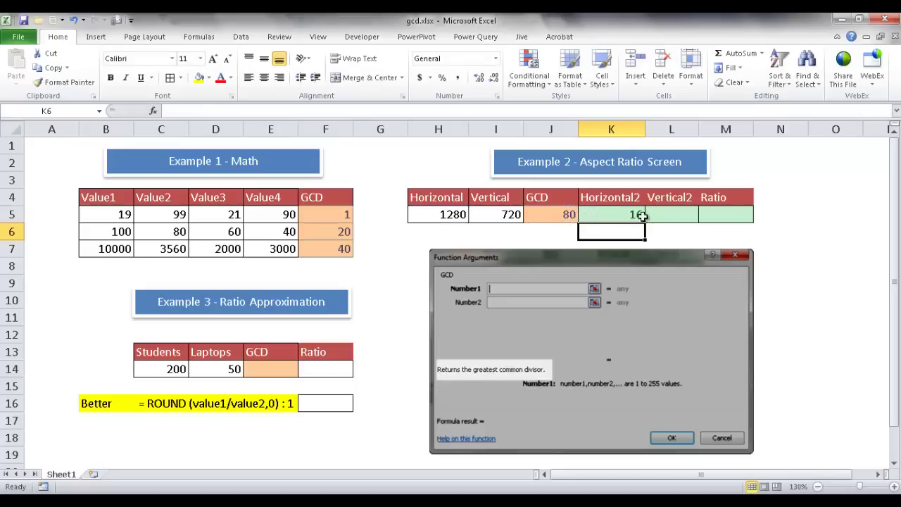
# Calculate Vertical2 in L5 by dividing the vertical resolution by the GCD with =I5/J5
pyautogui.click(667, 215)
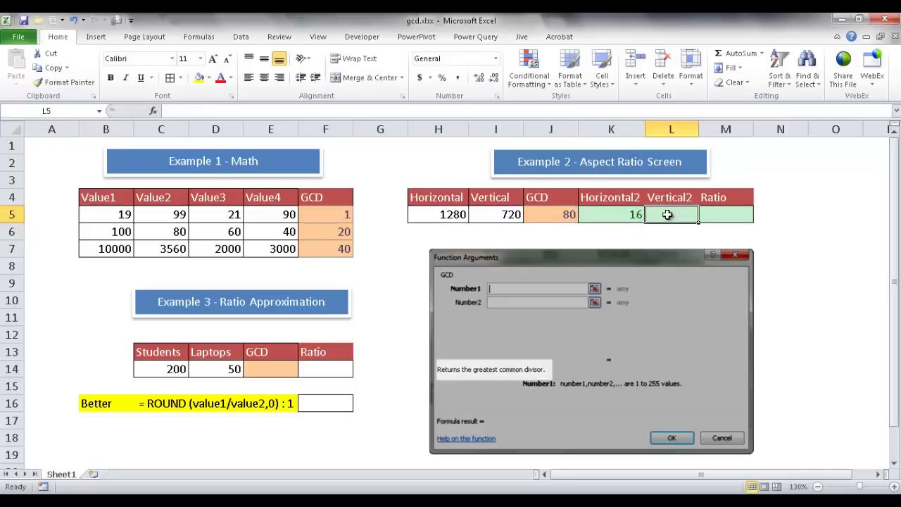
pyautogui.write('=')
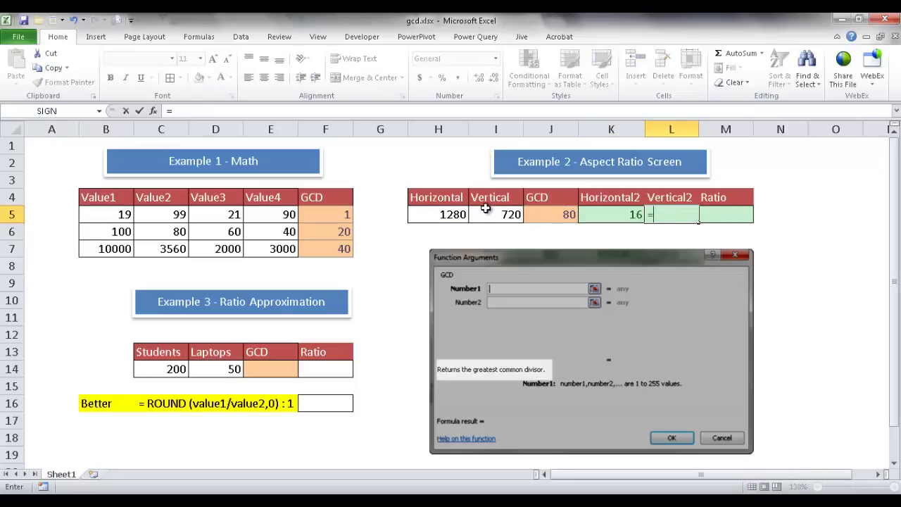
pyautogui.click(487, 212)
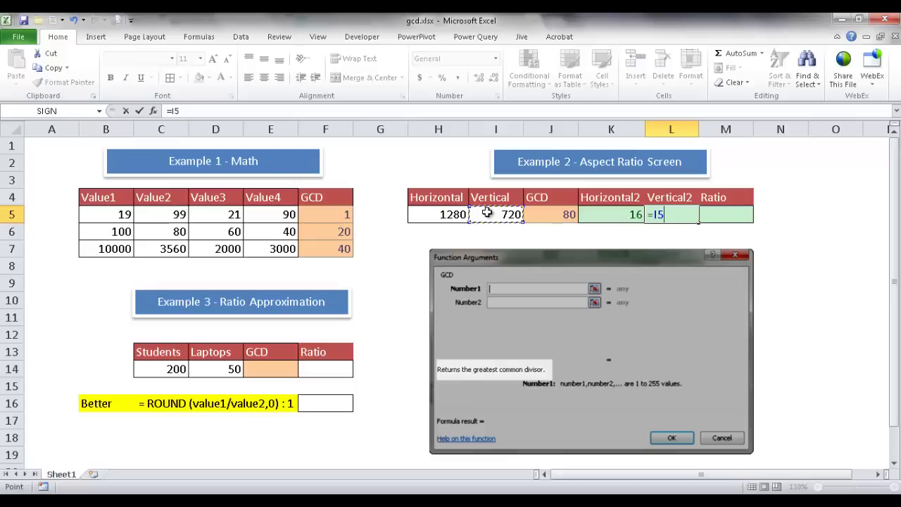
pyautogui.write('/')
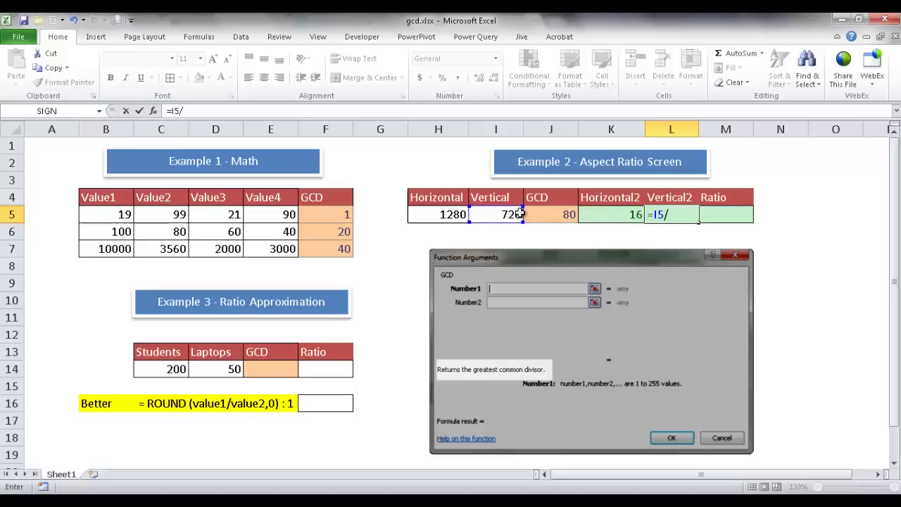
pyautogui.click(562, 219)
pyautogui.press('Return')
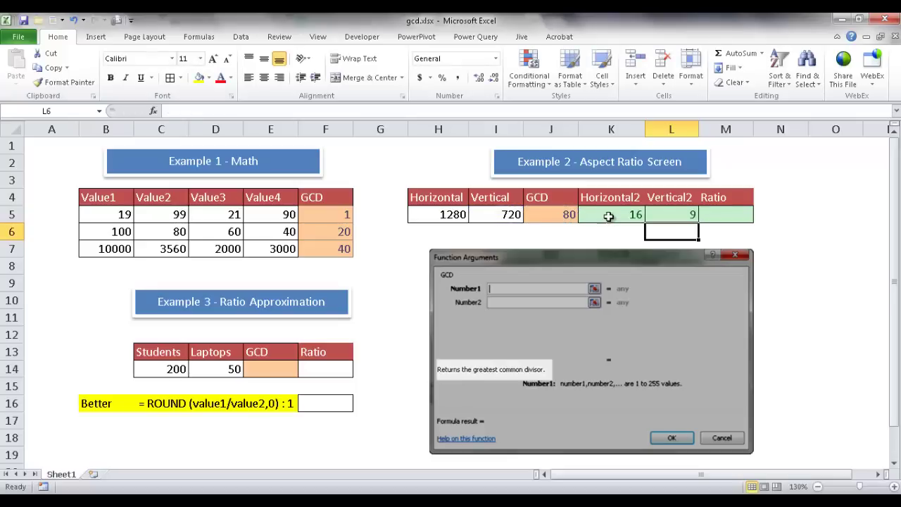
# Build the aspect ratio text in M5 with the formula =CONCATENATE(K5,":",L5)
pyautogui.click(663, 214)
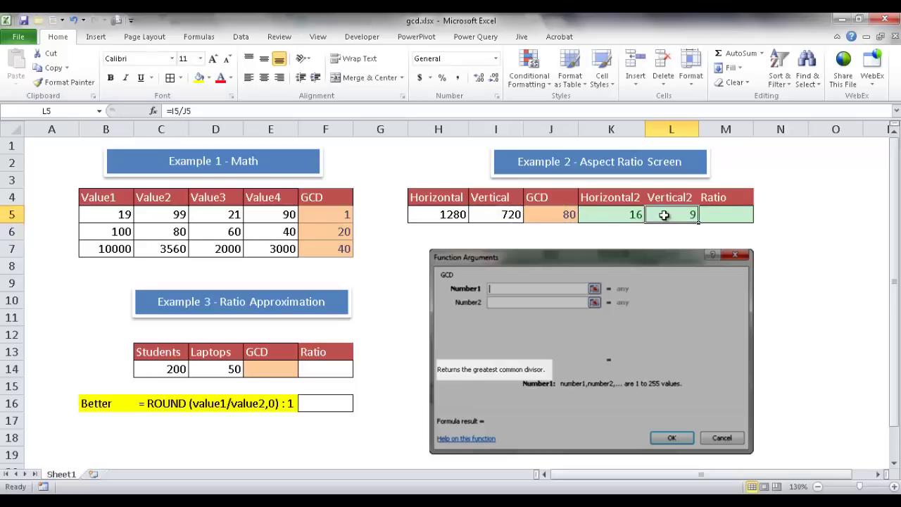
pyautogui.click(713, 217)
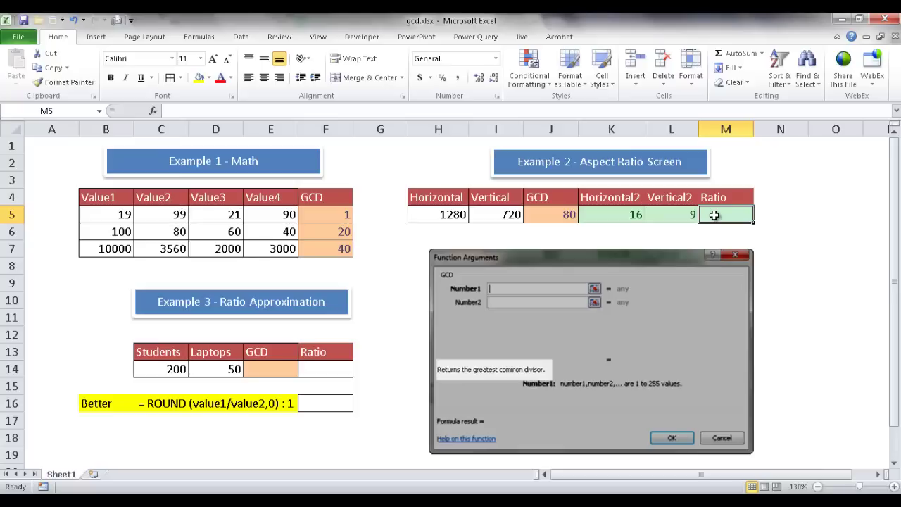
pyautogui.write('=conc')
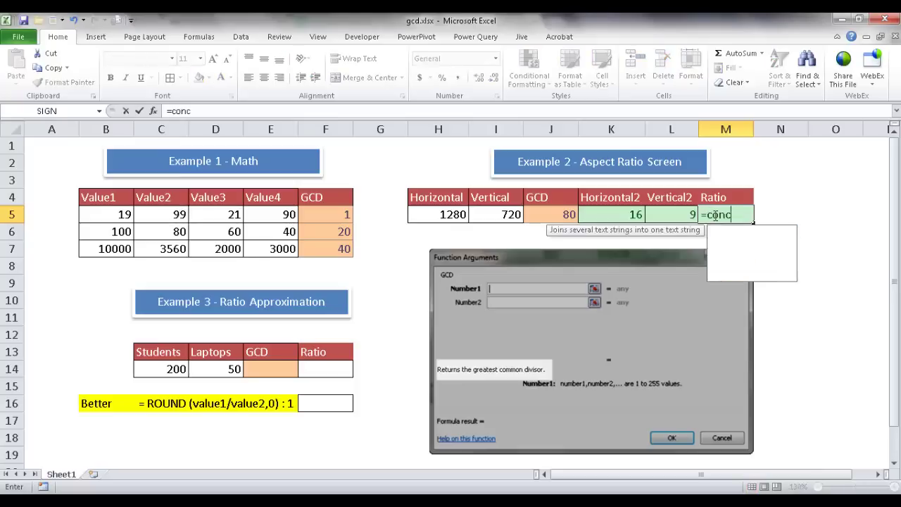
pyautogui.press('Tab')
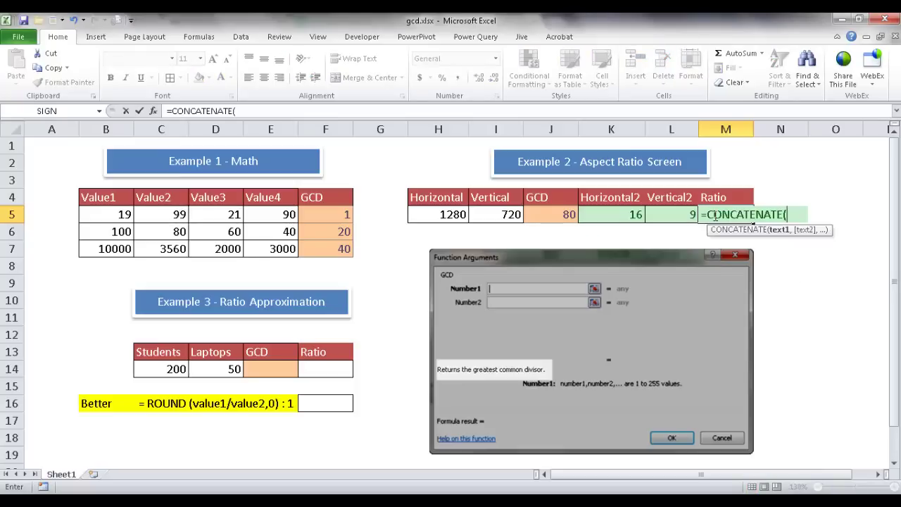
pyautogui.click(617, 215)
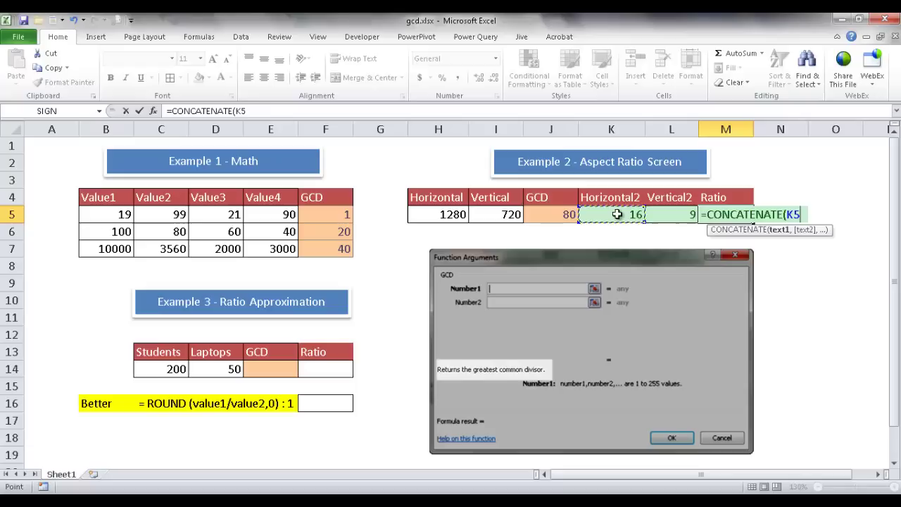
pyautogui.write(',')
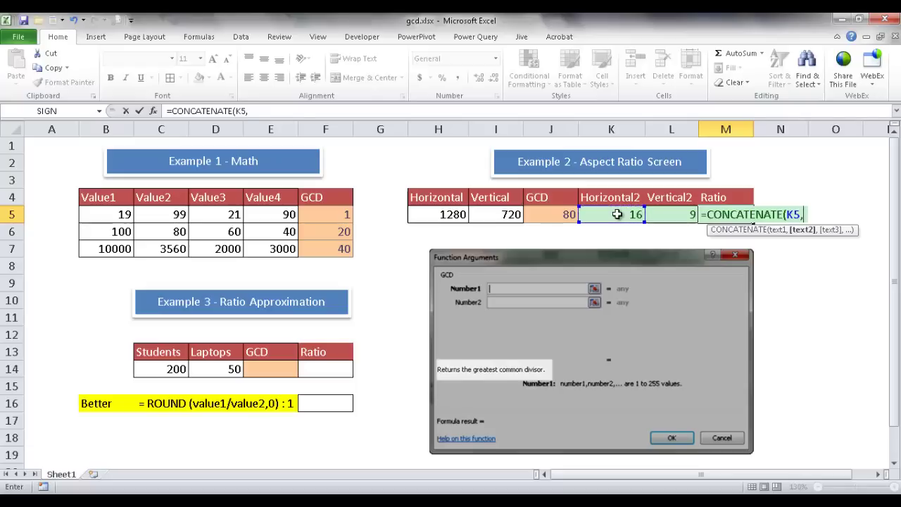
pyautogui.write('"')
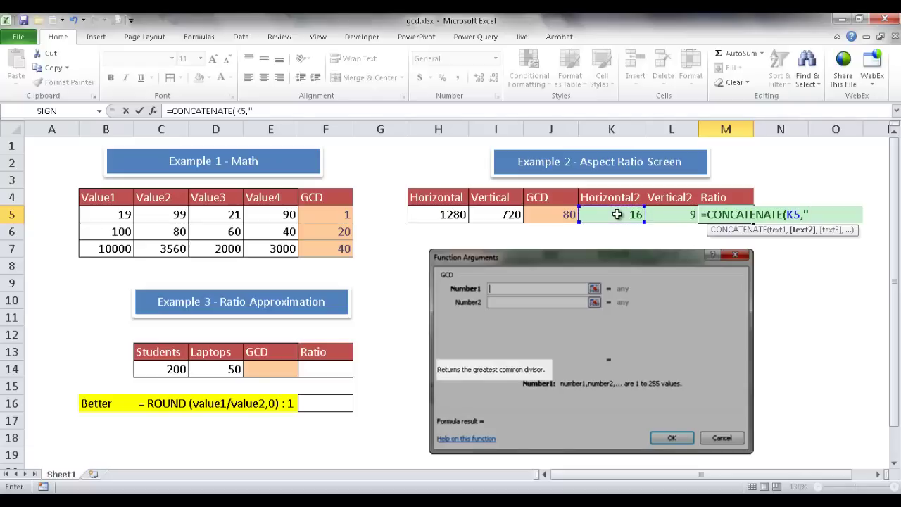
pyautogui.write(':",')
pyautogui.click(678, 215)
pyautogui.write(')')
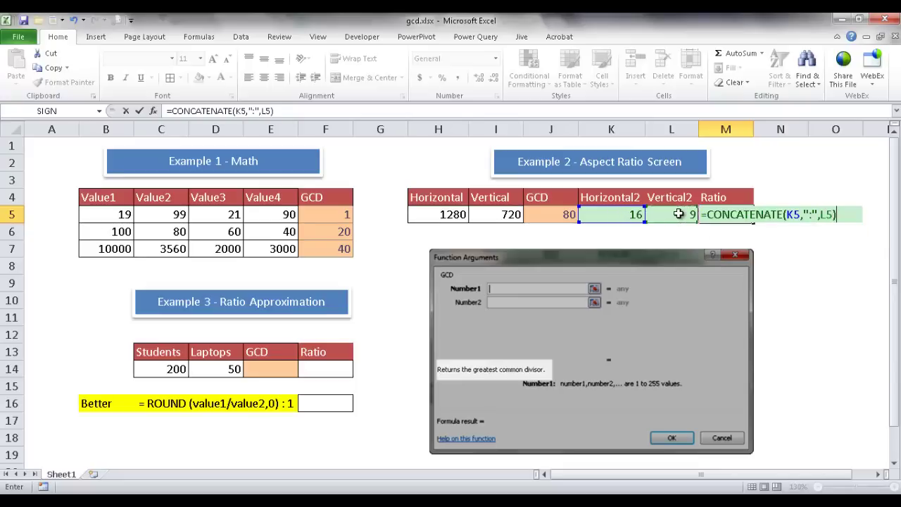
pyautogui.press('Return')
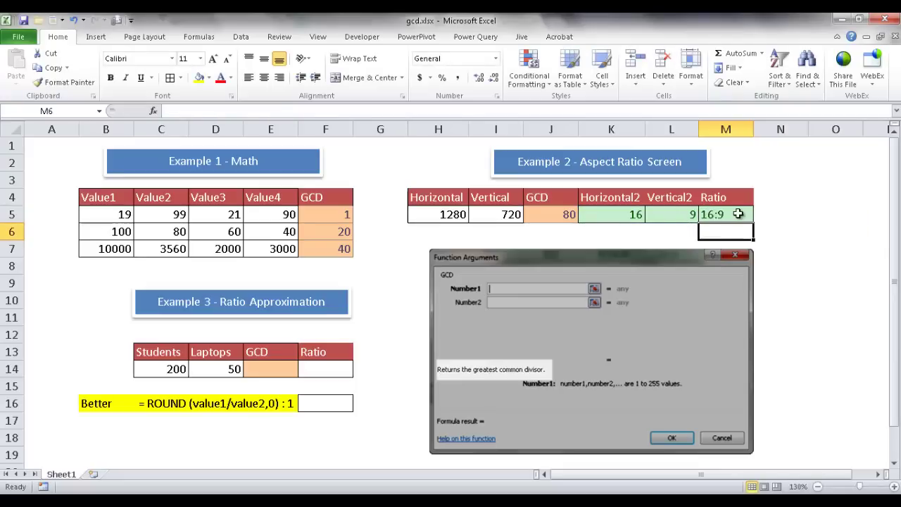
pyautogui.click(740, 215)
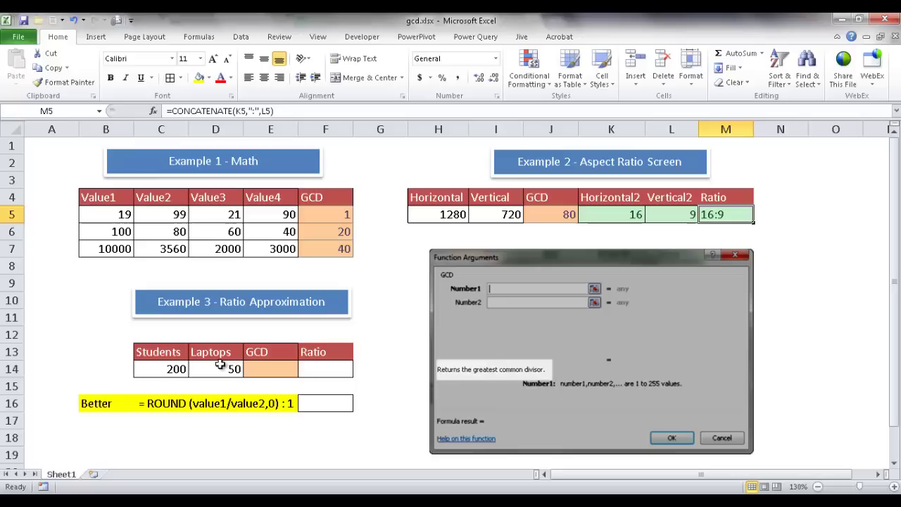
# Enter =GCD(C14,D14) in E14 to get the greatest common divisor of Students and Laptops
pyautogui.click(262, 371)
pyautogui.write('=gcd')
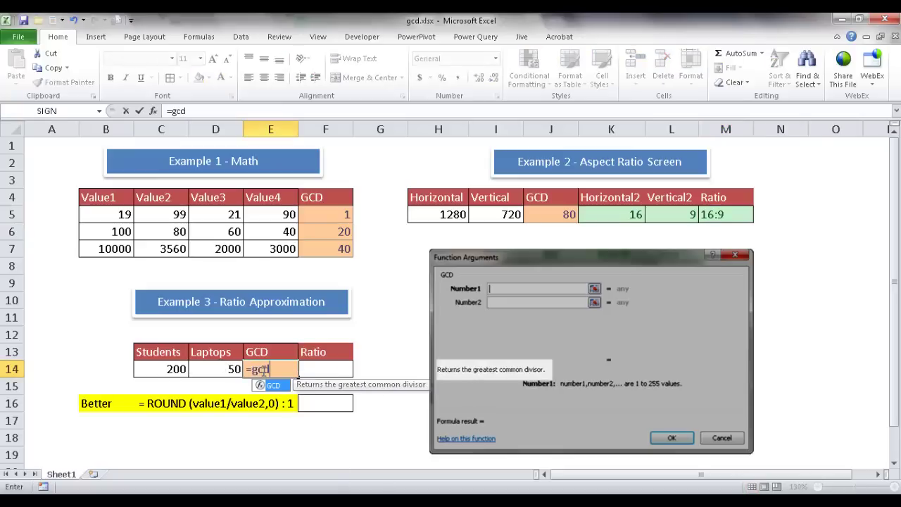
pyautogui.press('Tab')
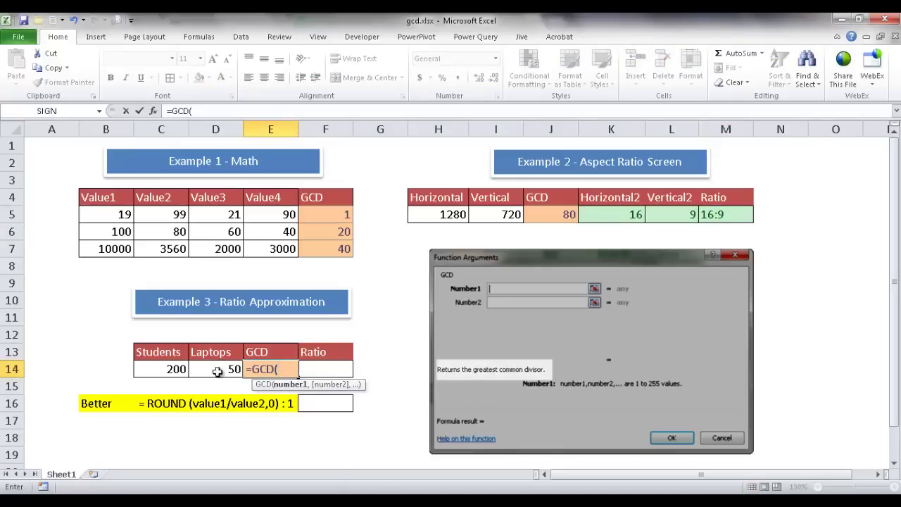
pyautogui.click(161, 368)
pyautogui.write(',')
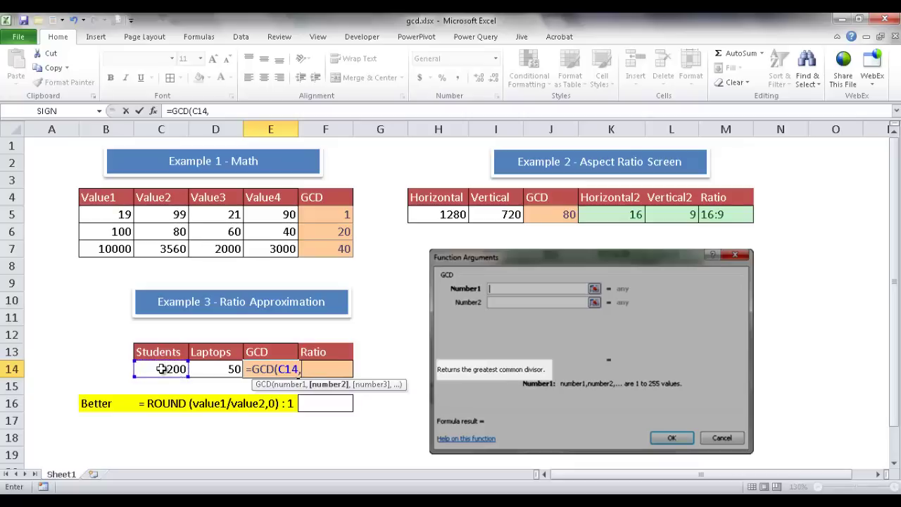
pyautogui.click(216, 369)
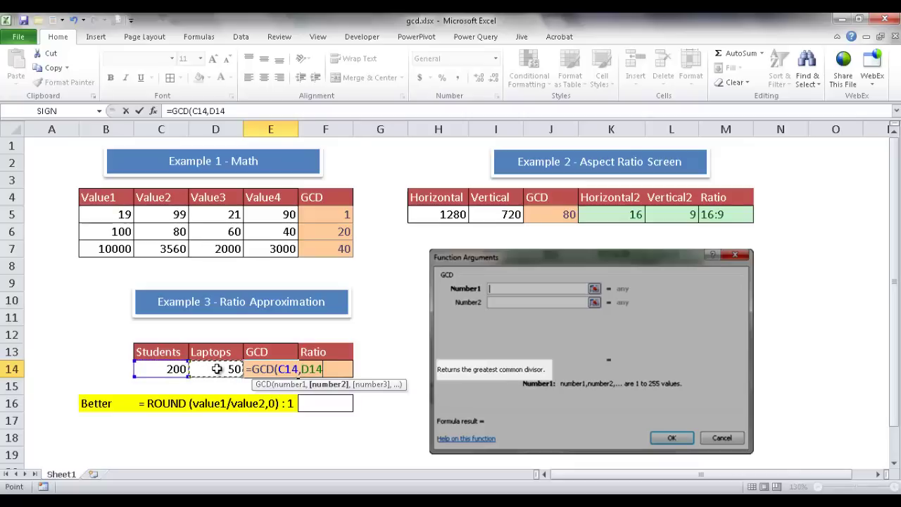
pyautogui.press('Tab')
# Enter the students-to-laptops ratio formula =(C14/E14)&":"&(D14/E14) in F14
pyautogui.write('=')
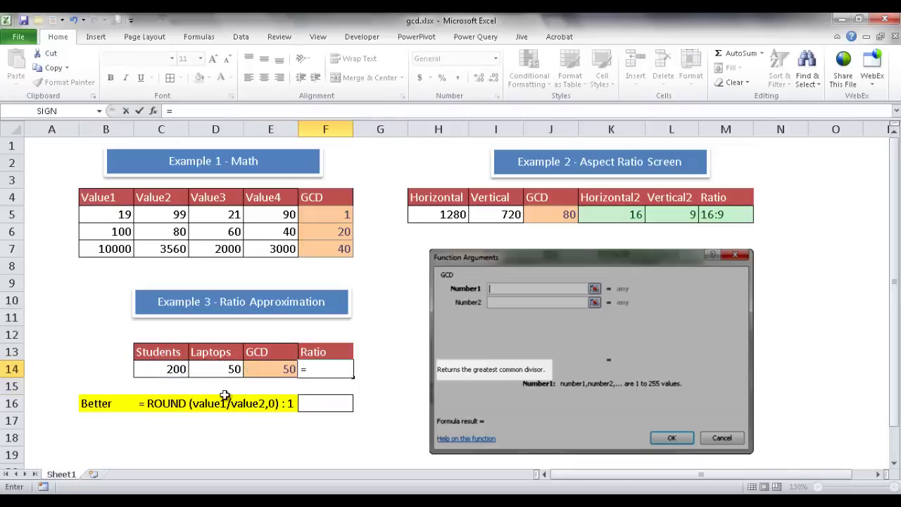
pyautogui.write('(')
pyautogui.click(173, 369)
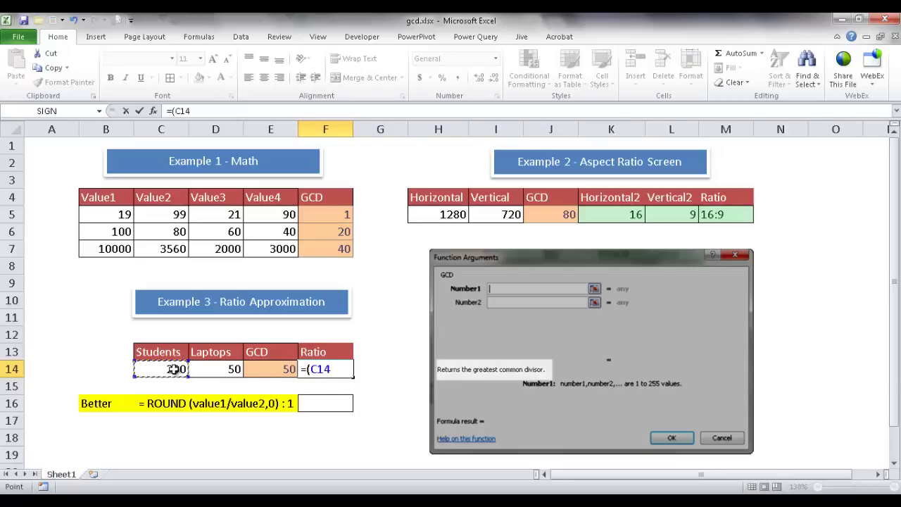
pyautogui.write('/')
pyautogui.click(262, 368)
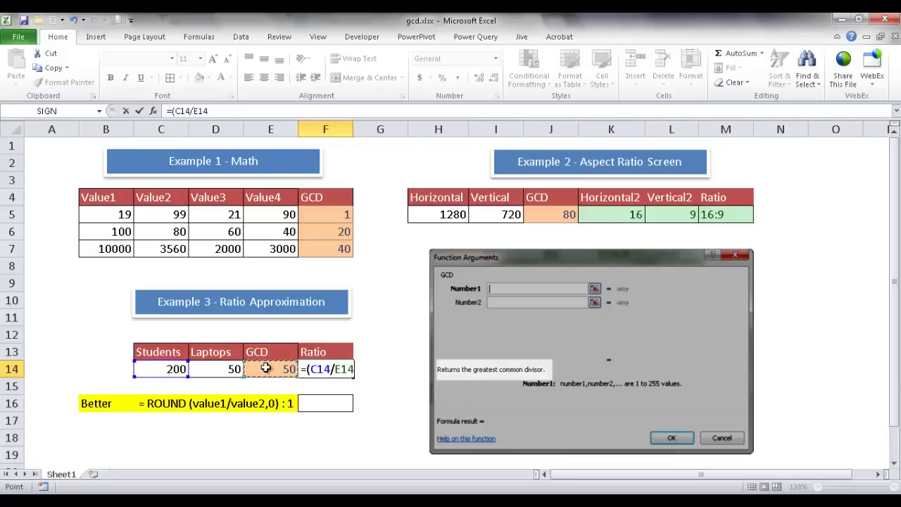
pyautogui.write(')&')
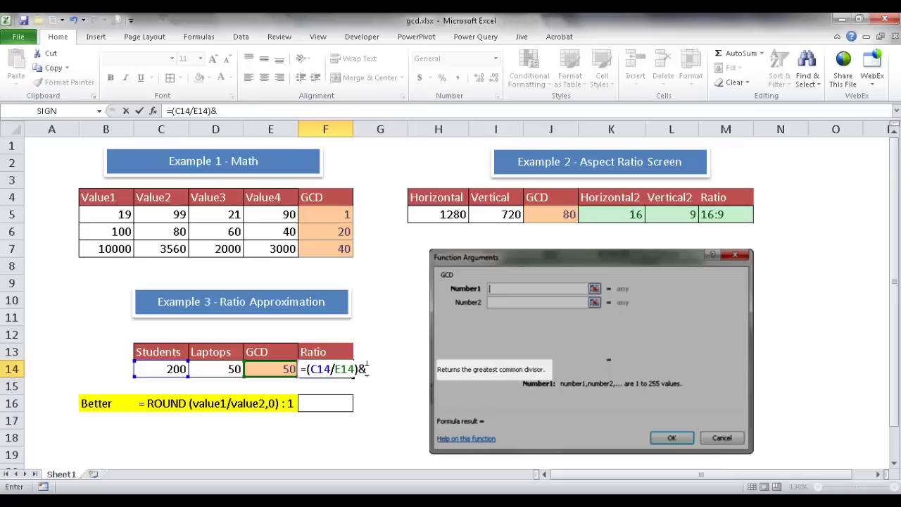
pyautogui.write('"')
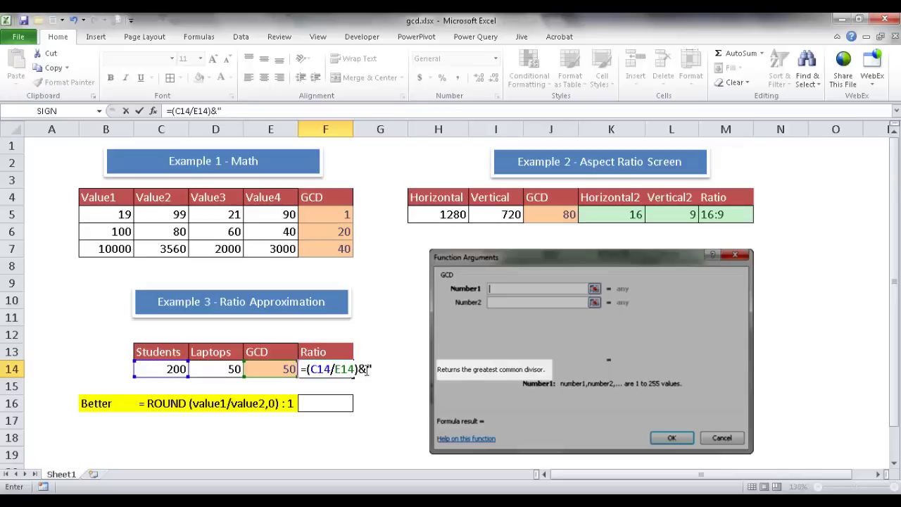
pyautogui.write(':"&')
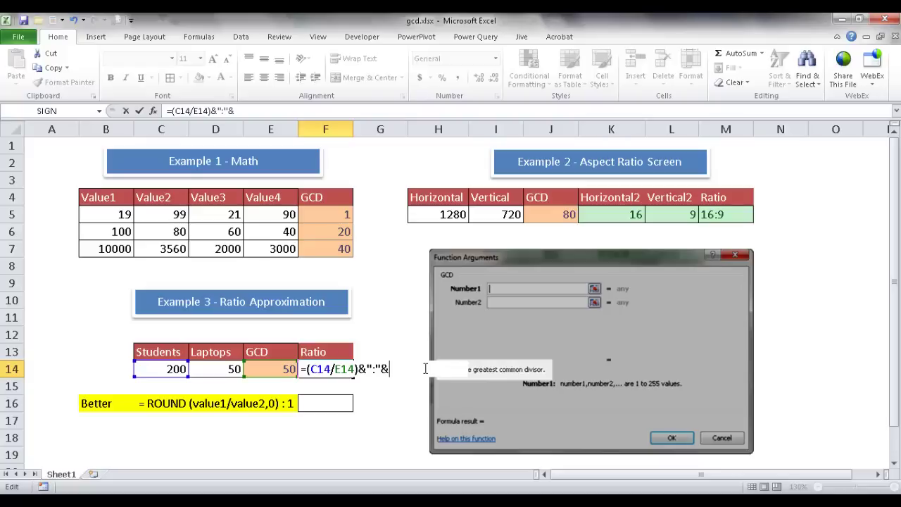
pyautogui.write('(')
pyautogui.click(219, 372)
pyautogui.write('/')
pyautogui.click(262, 369)
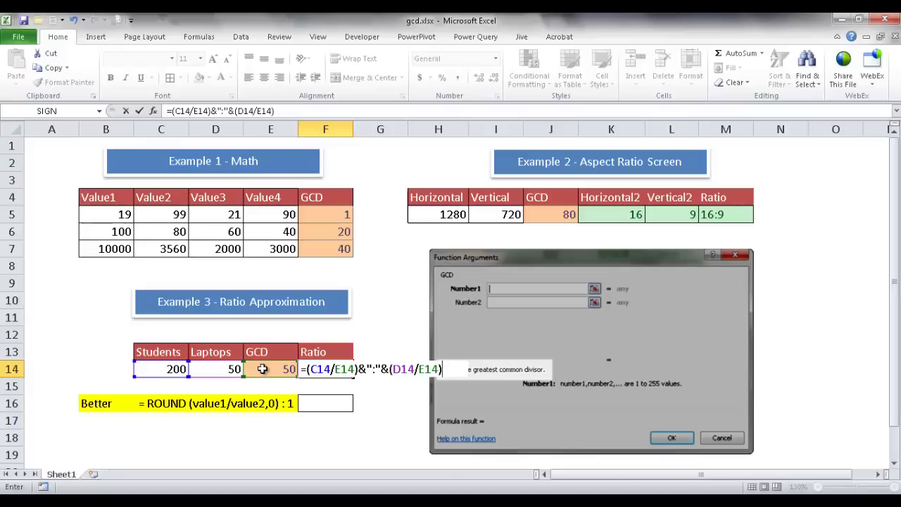
pyautogui.press('Return')
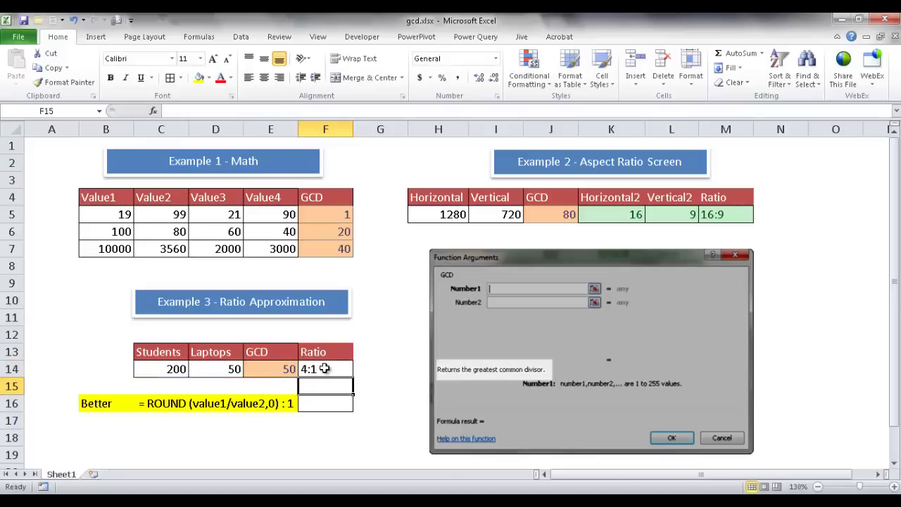
# Change the number of Students in C14 to 222 and check the Ratio cell F14
pyautogui.click(175, 370)
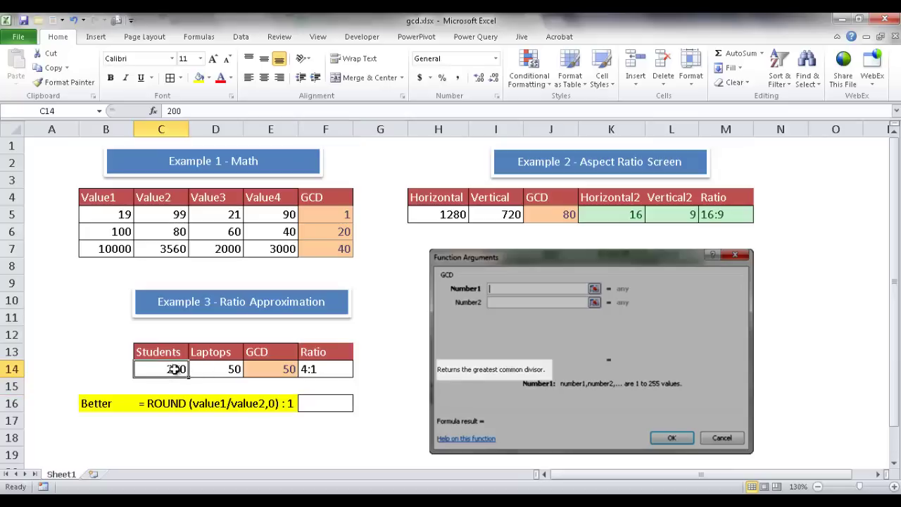
pyautogui.write('222')
pyautogui.press('Return')
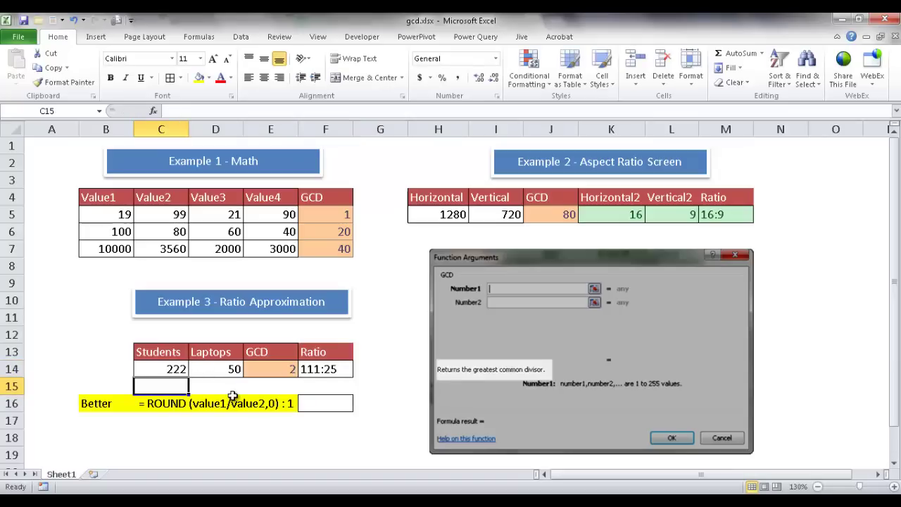
pyautogui.click(318, 370)
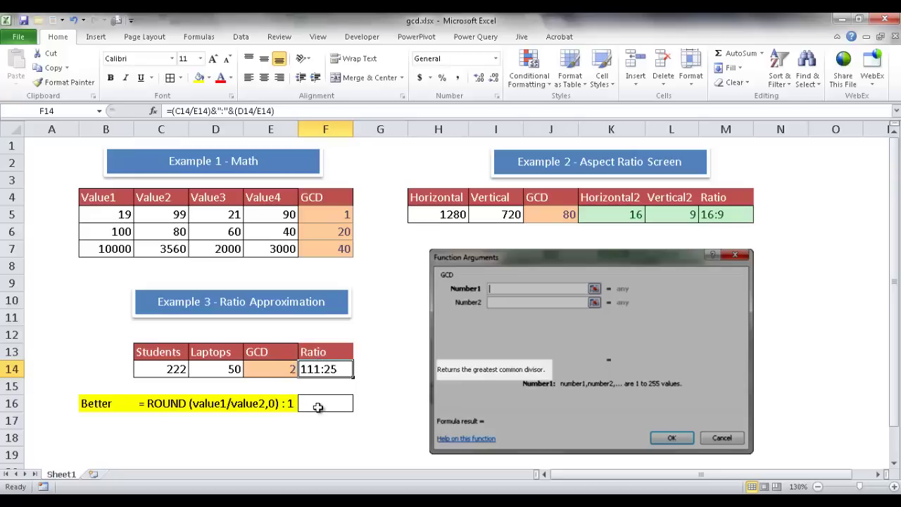
# Enter the rounded ratio approximation formula =ROUND(C14/D14,0)&":1" in F16, in the Better row
pyautogui.click(320, 405)
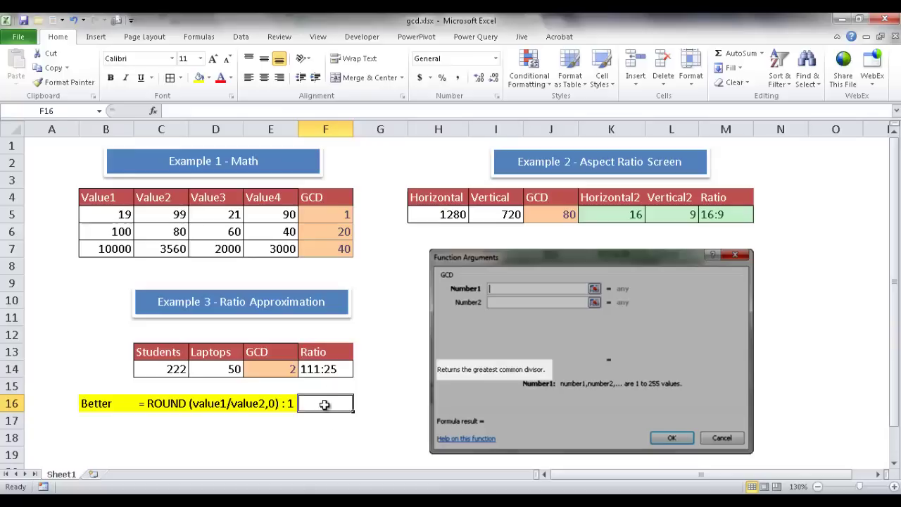
pyautogui.write('=roun')
pyautogui.press('Tab')
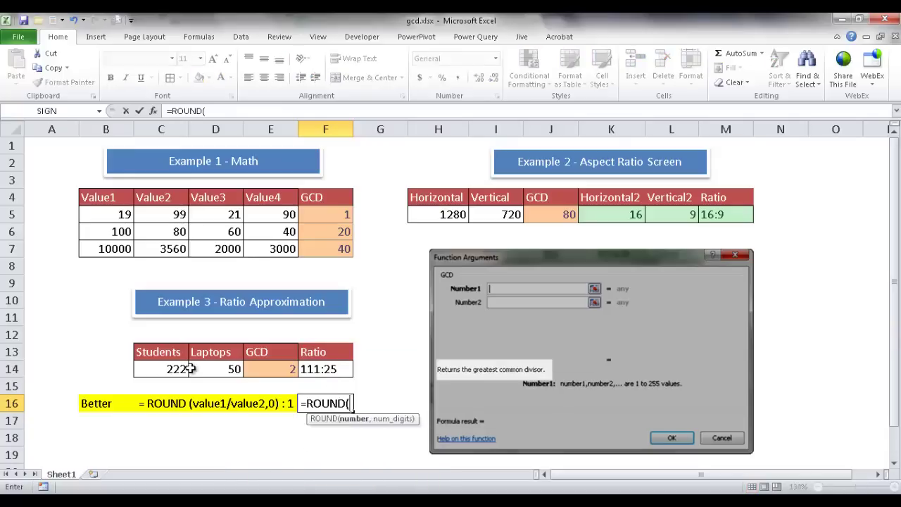
pyautogui.click(166, 369)
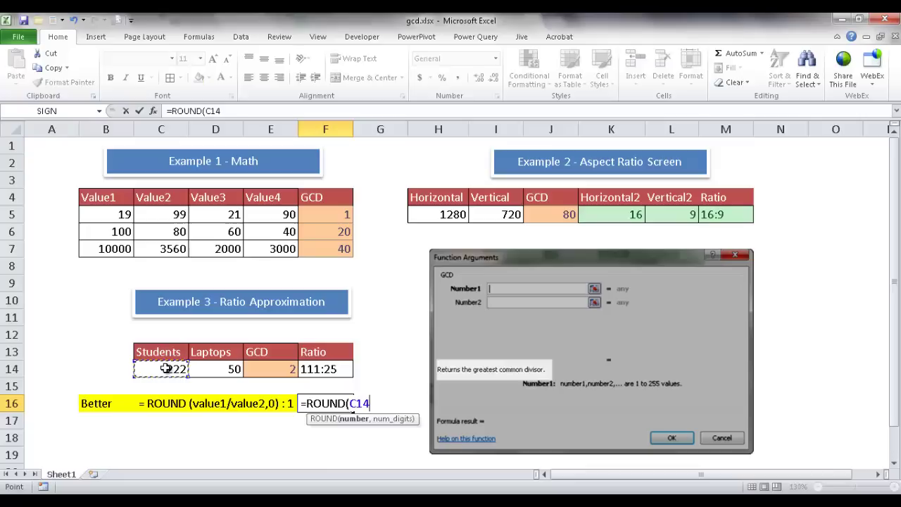
pyautogui.write('/')
pyautogui.click(216, 371)
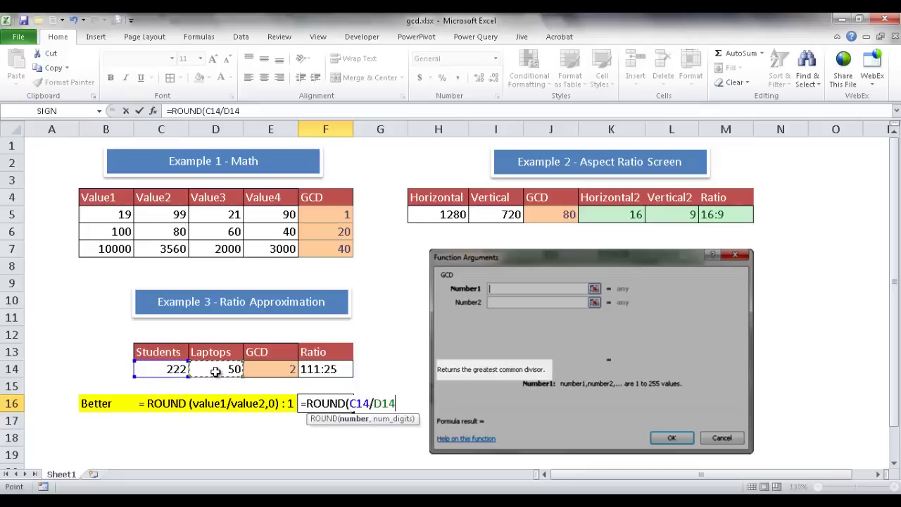
pyautogui.write(',0')
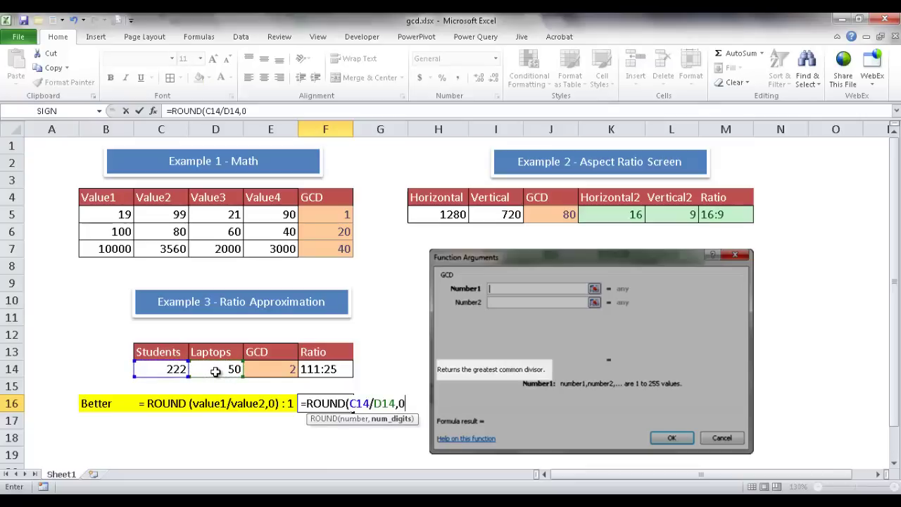
pyautogui.write(')')
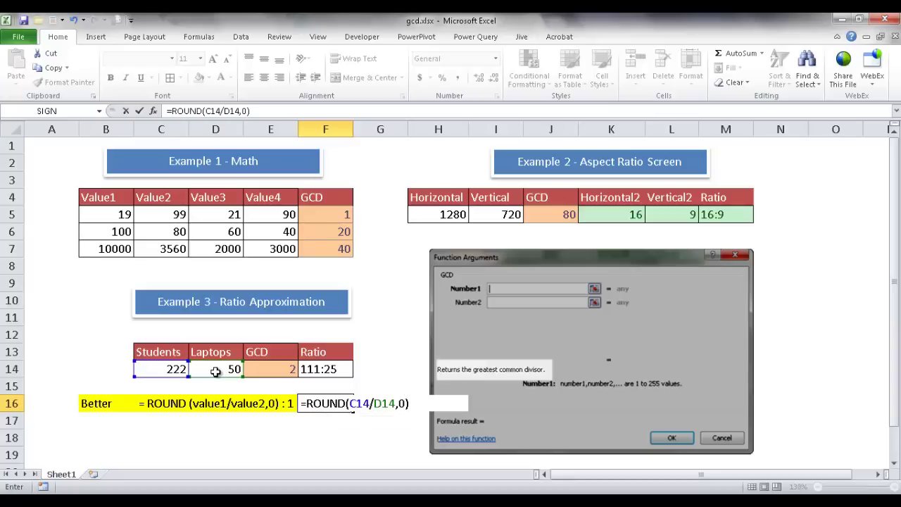
pyautogui.write('&":1"')
pyautogui.press('Return')
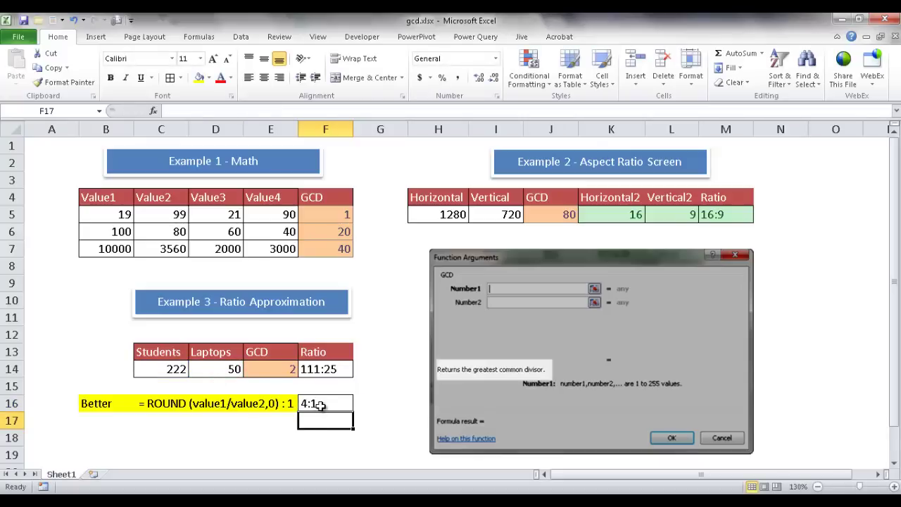
# Compare the GCD-based ratio in F14 with the rounded approximation in F16
pyautogui.click(324, 369)
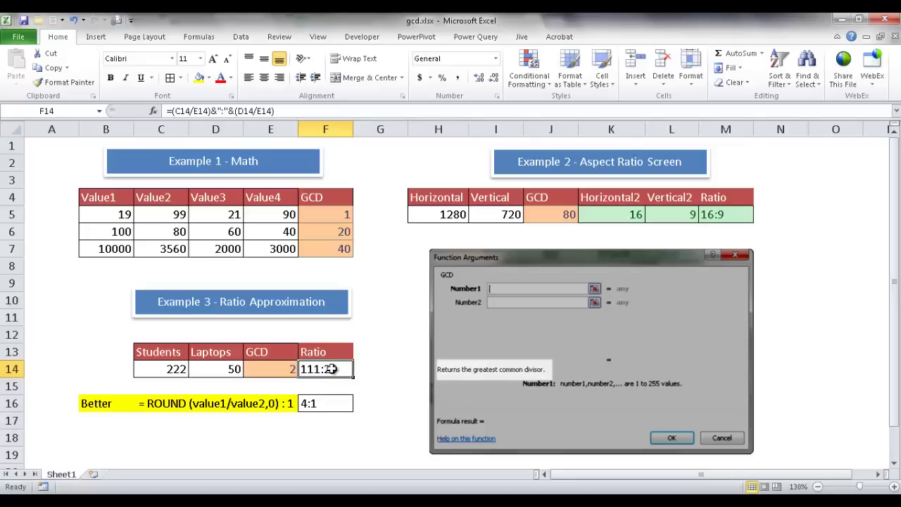
pyautogui.click(330, 404)
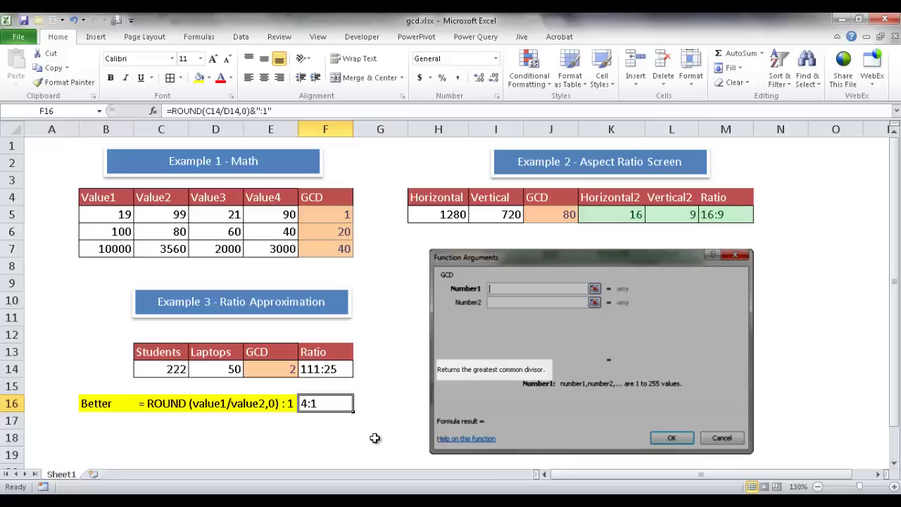
pyautogui.click(338, 367)
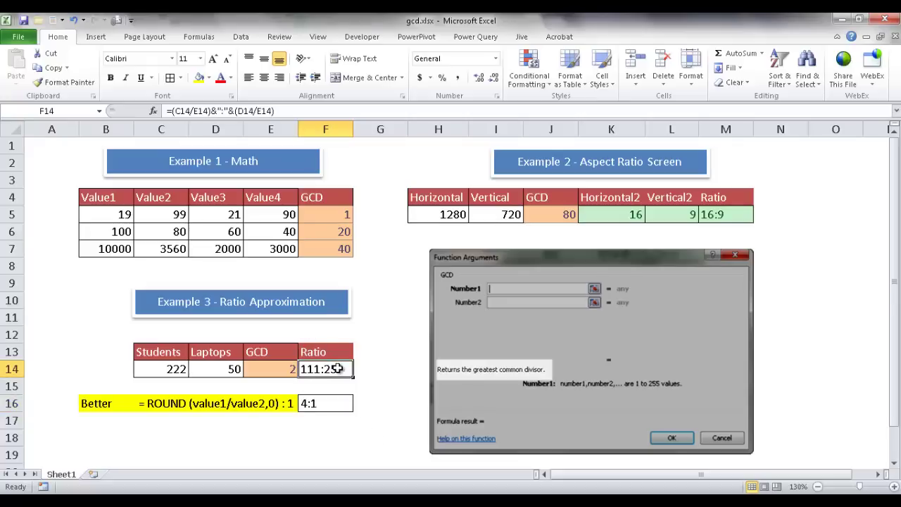
pyautogui.click(338, 406)
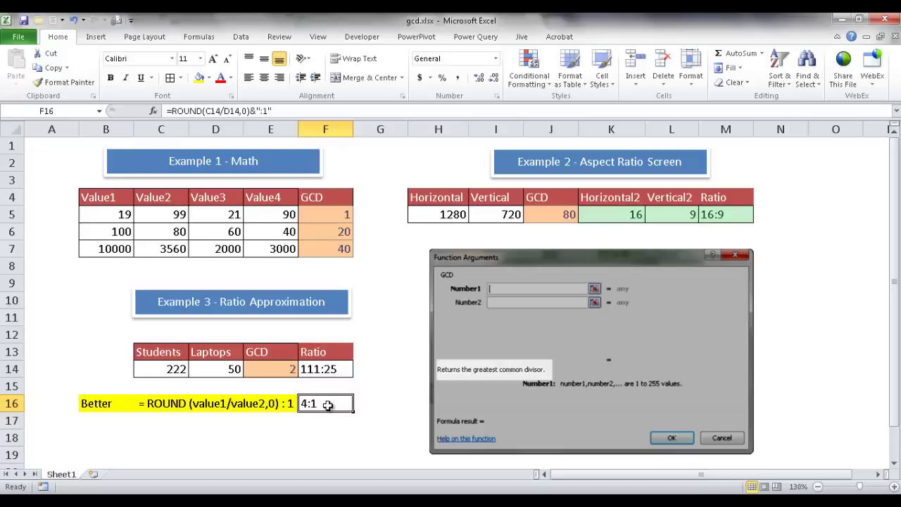
pyautogui.click(371, 169)
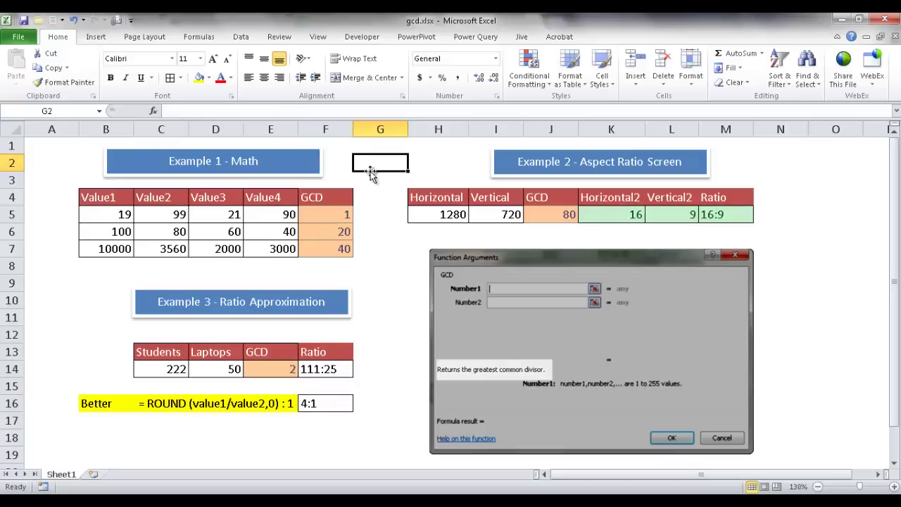